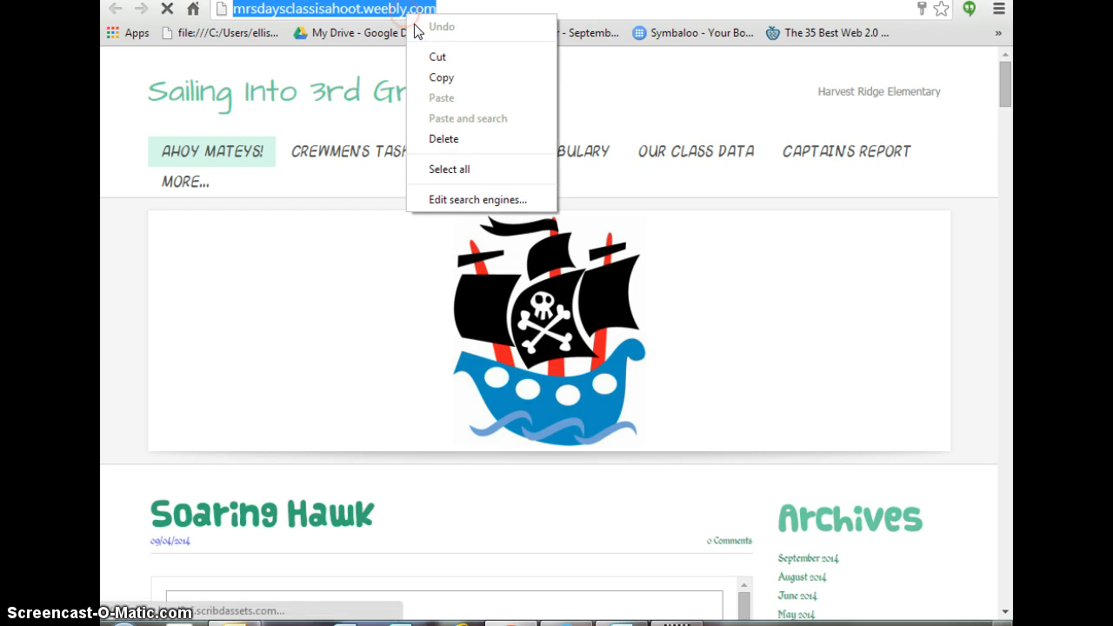
# Step: Switch to Outlook and copy the website hyperlink from the signature of the open "Thursday" email
pyautogui.click(443, 77)
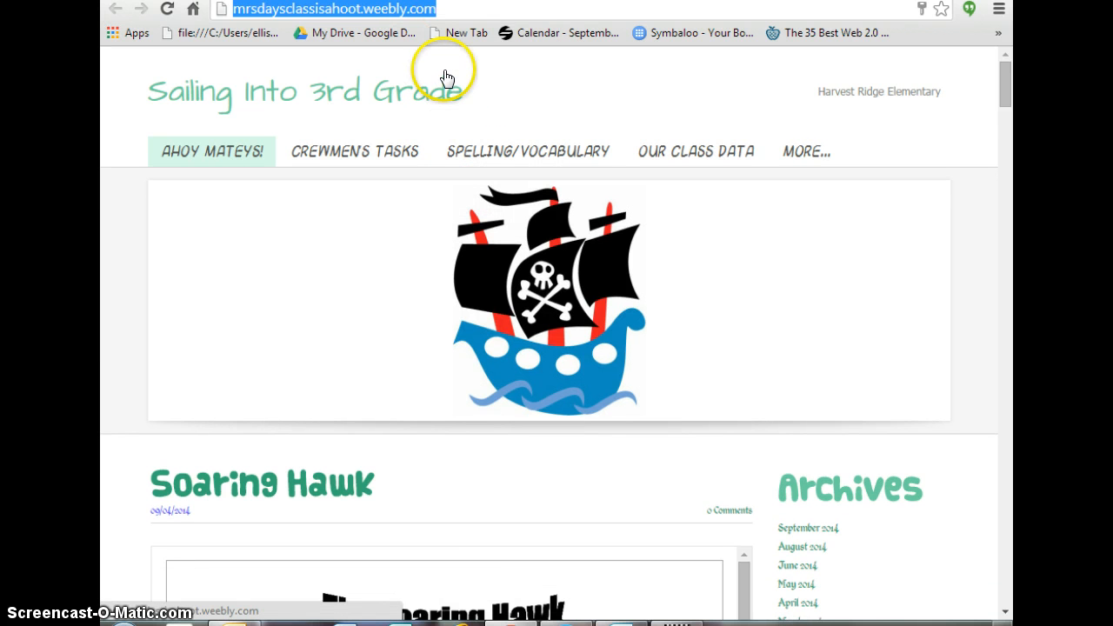
pyautogui.click(235, 623)
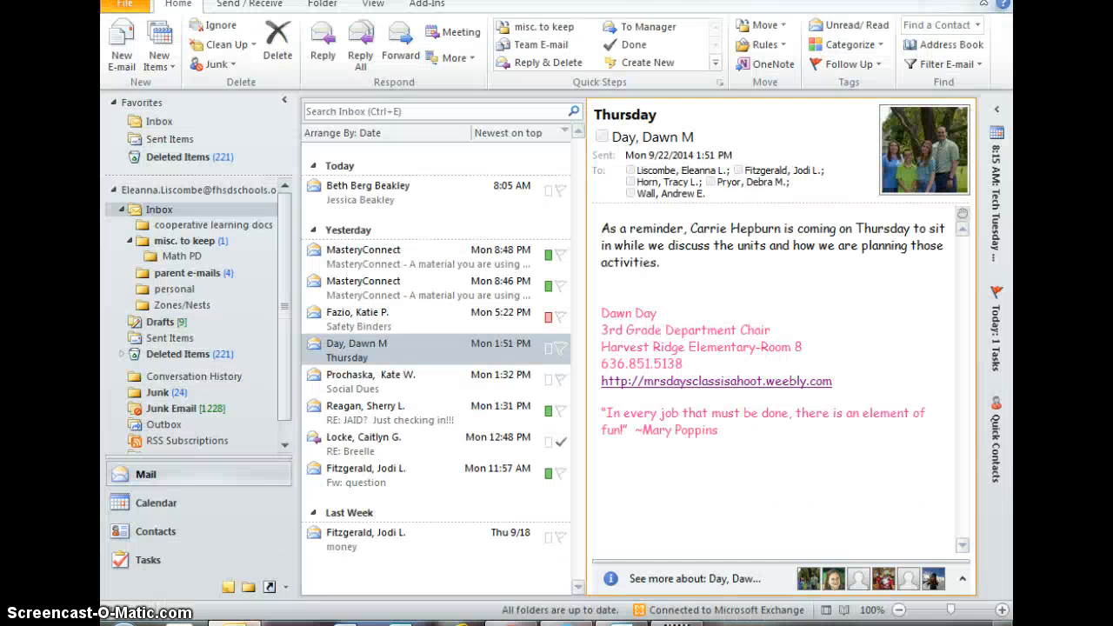
pyautogui.moveTo(837, 384); pyautogui.dragTo(597, 385)
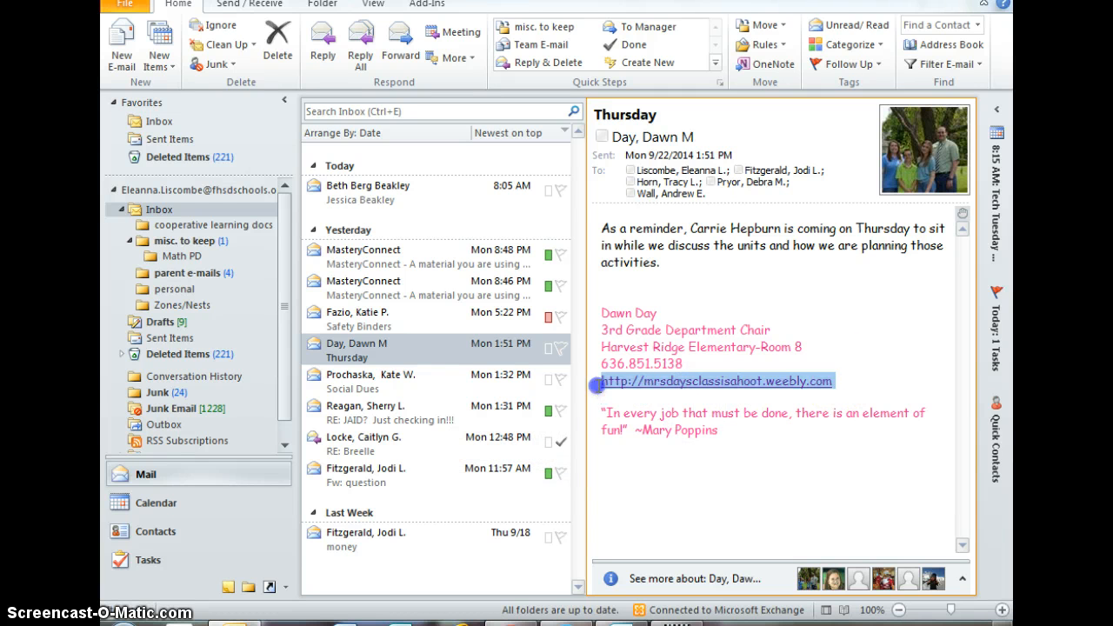
pyautogui.rightClick(613, 385)
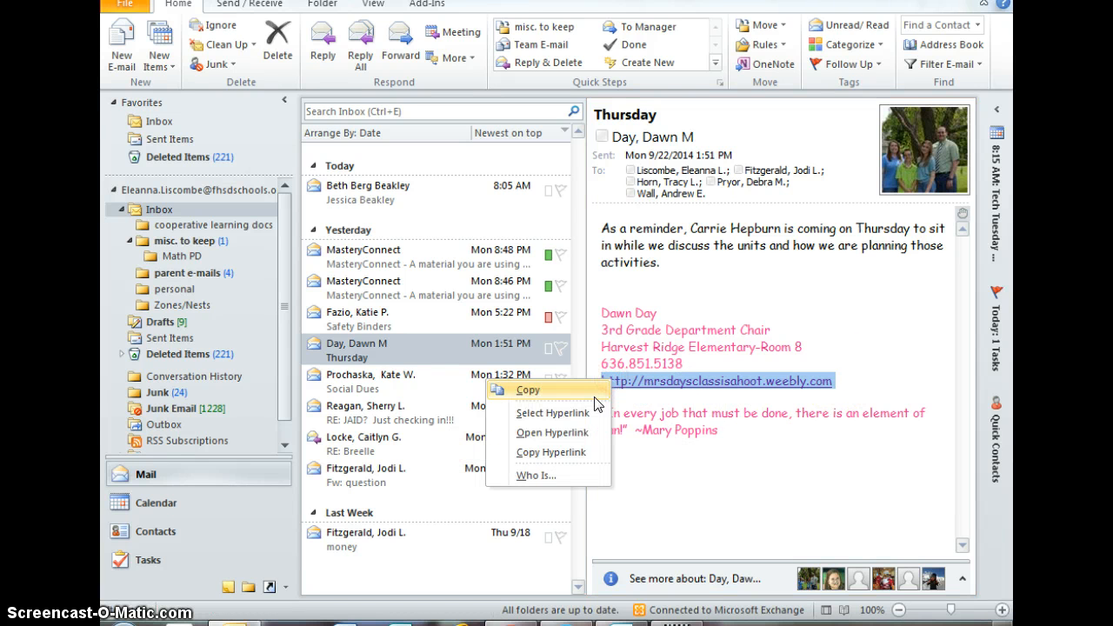
pyautogui.click(551, 453)
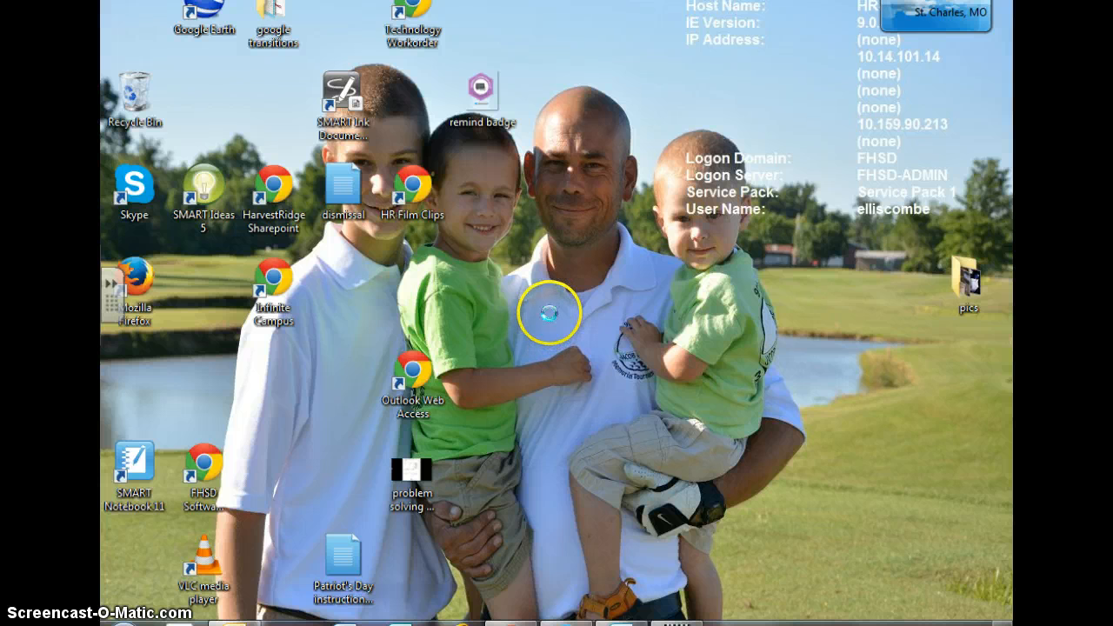
# Step: Create a new desktop folder named "LInks from Emails"
pyautogui.rightClick(549, 313)
pyautogui.moveTo(449, 530)
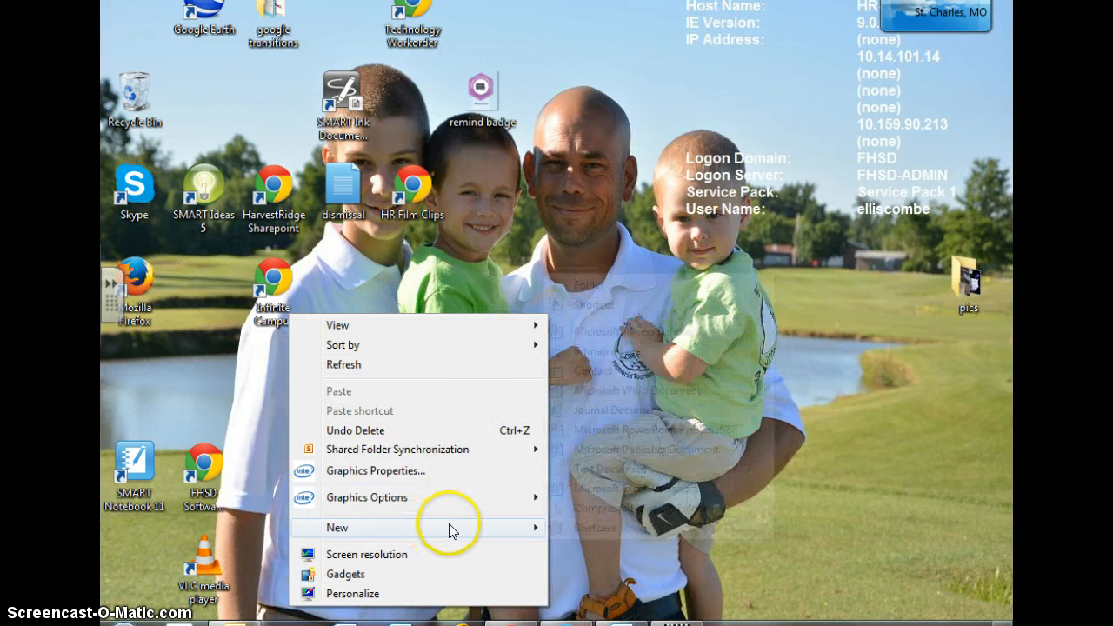
pyautogui.click(595, 286)
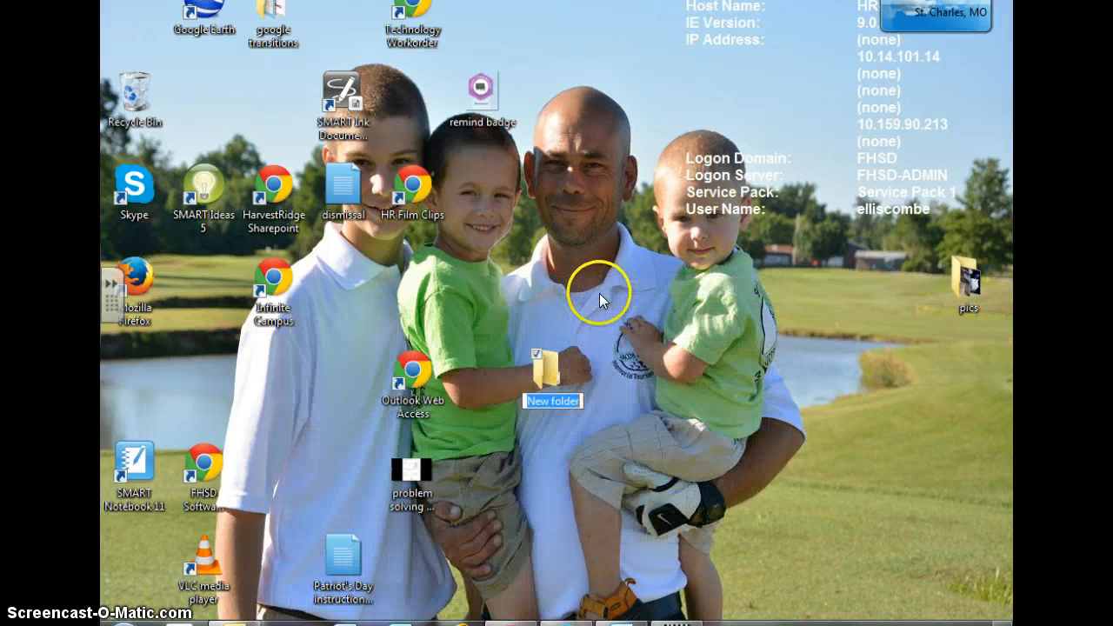
pyautogui.write('LInks fr')
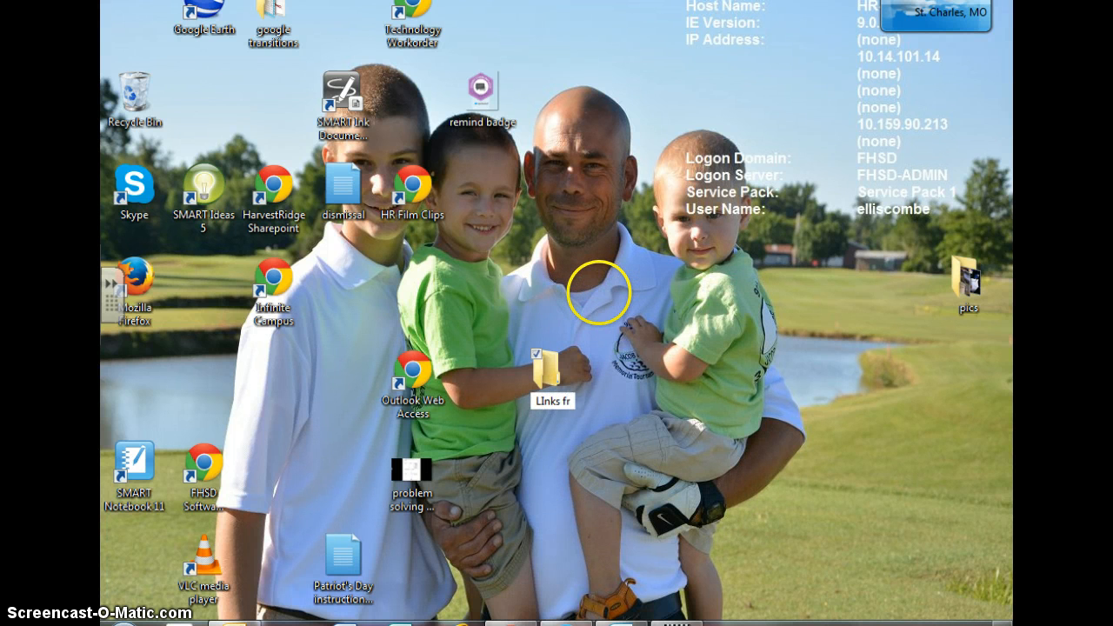
pyautogui.write('om Emails')
pyautogui.press('Return')
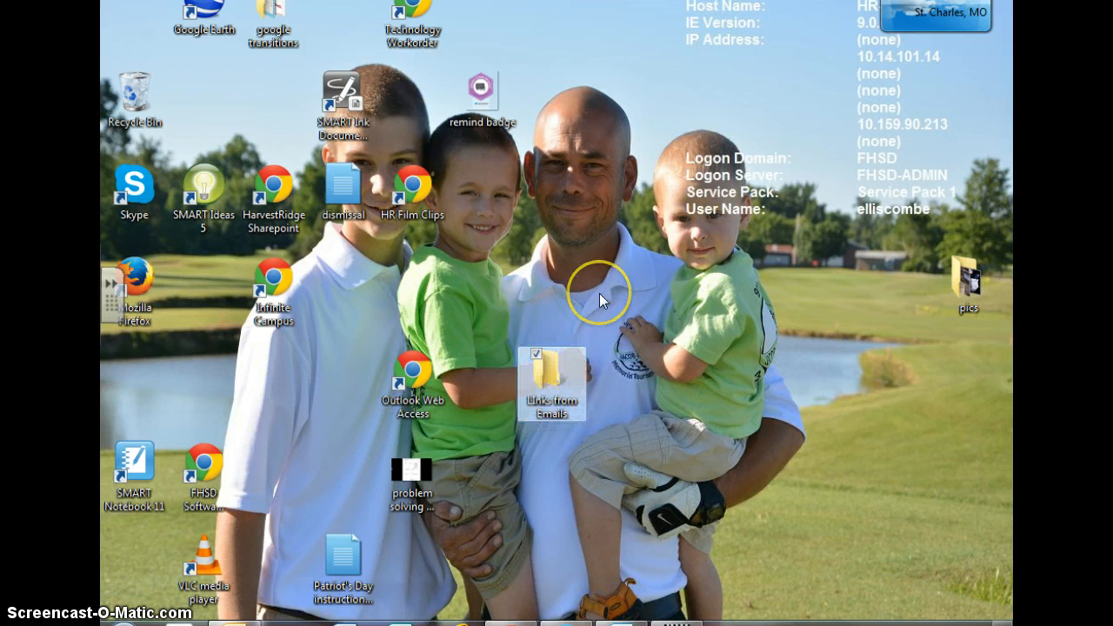
# Step: Inside the LInks from Emails folder, create a shortcut to the copied web address and name it as the teacher's website
pyautogui.doubleClick(518, 375)
pyautogui.rightClick(387, 251)
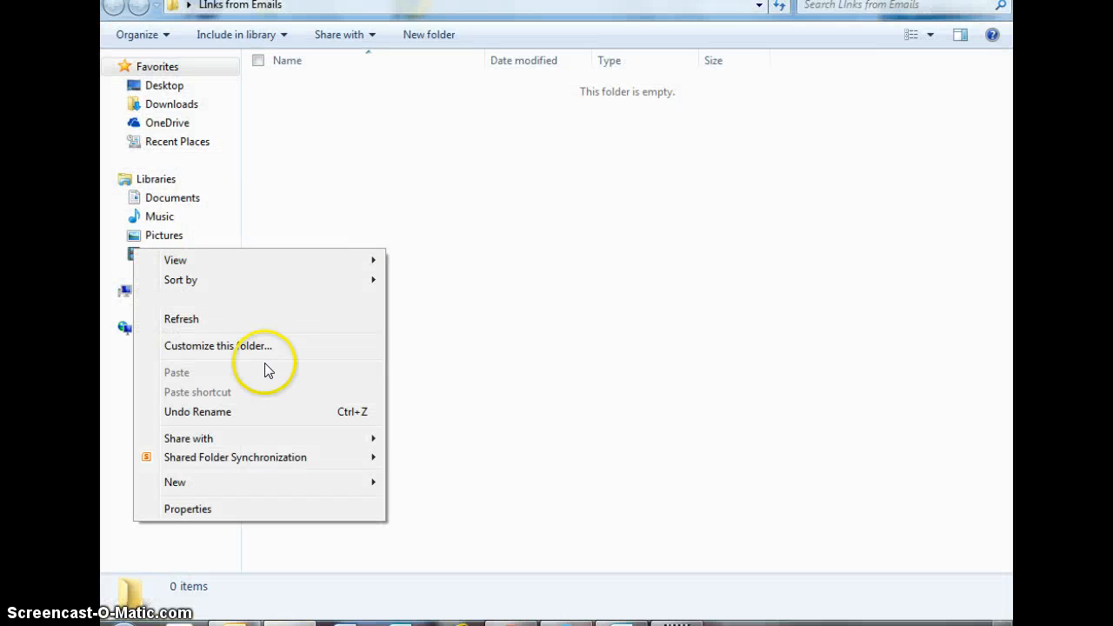
pyautogui.moveTo(269, 483)
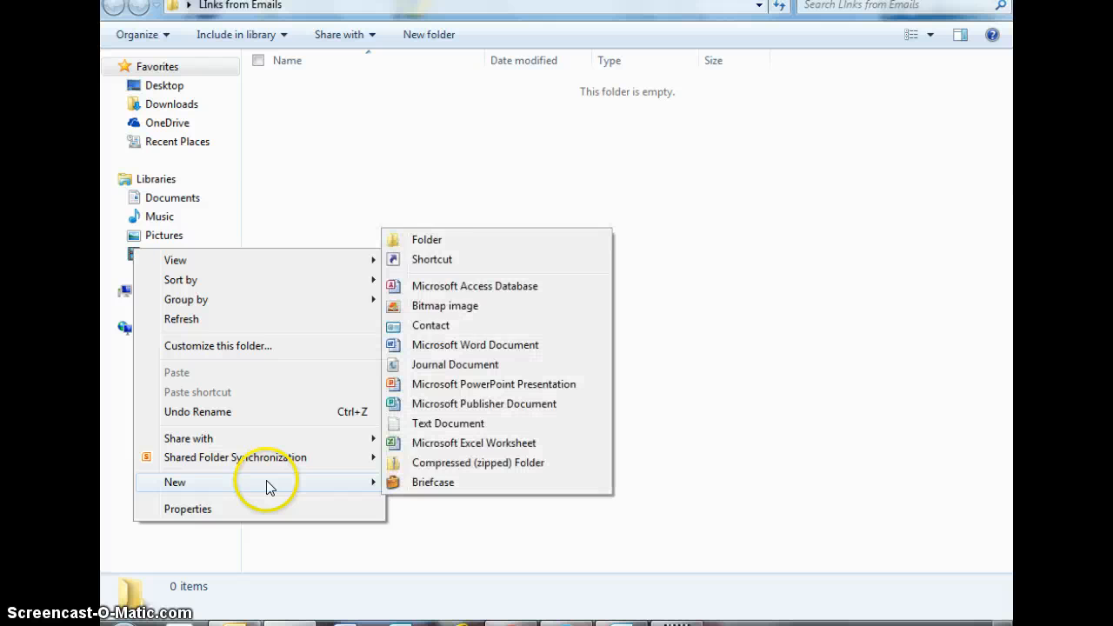
pyautogui.click(433, 260)
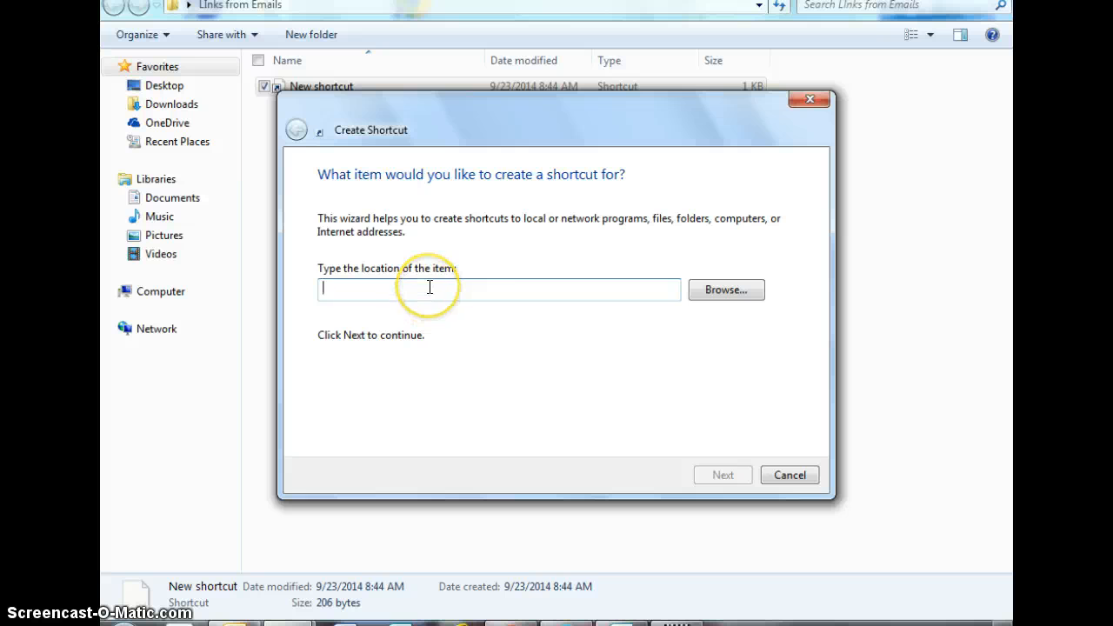
pyautogui.hotkey('ctrl', 'v')
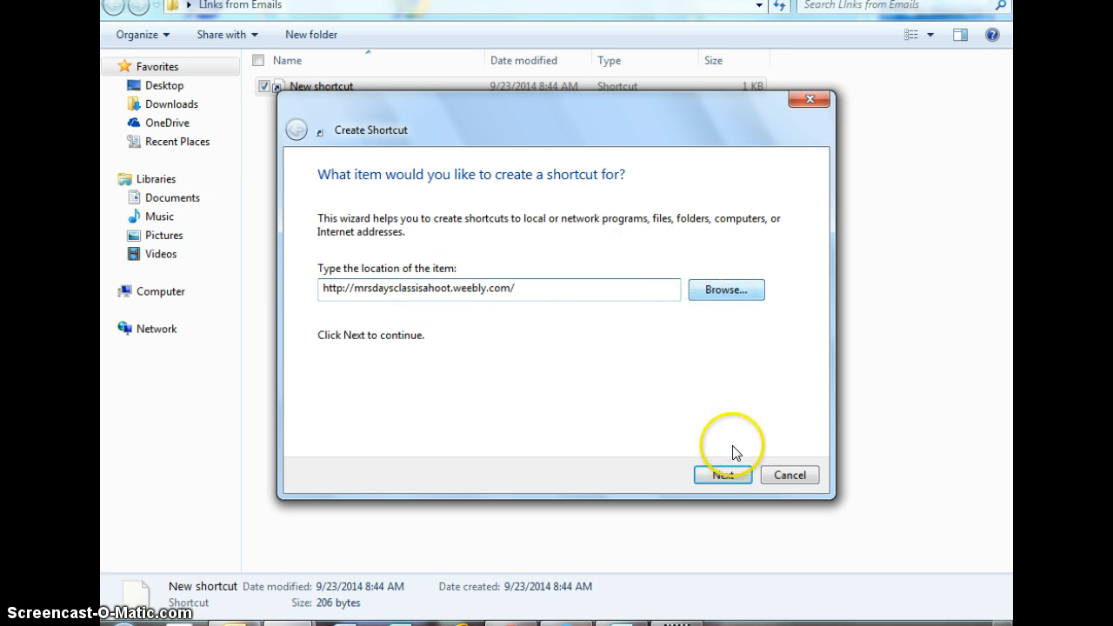
pyautogui.click(722, 475)
pyautogui.write("Dawn's website")
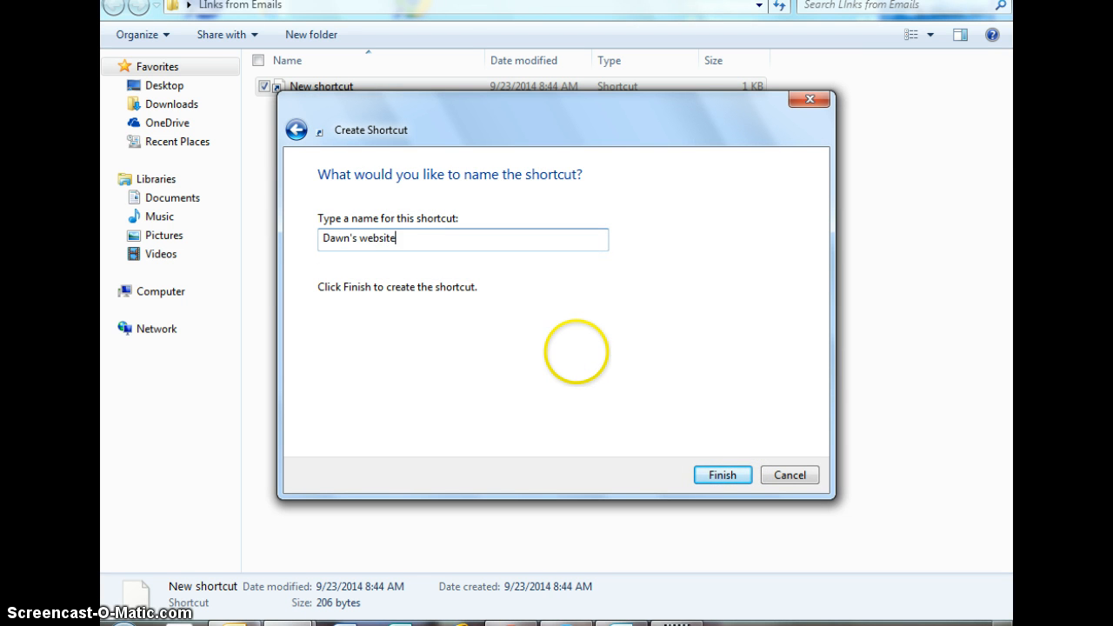
pyautogui.press('Return')
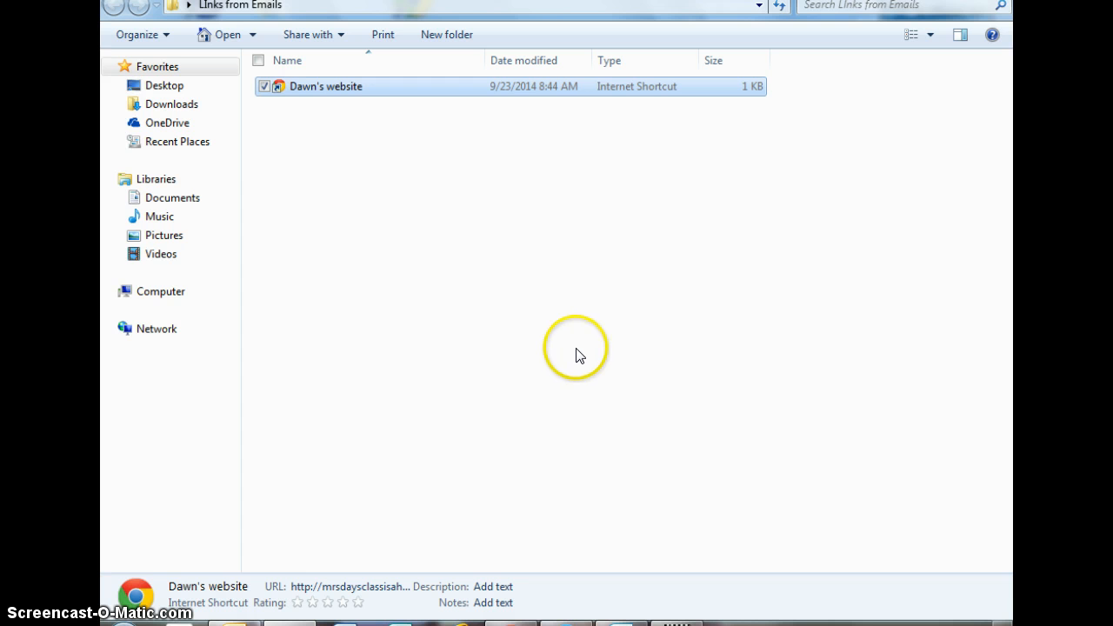
# Step: Close the folder window, reopen the LInks from Emails folder from the desktop and open the website shortcut
pyautogui.click(994, 1)
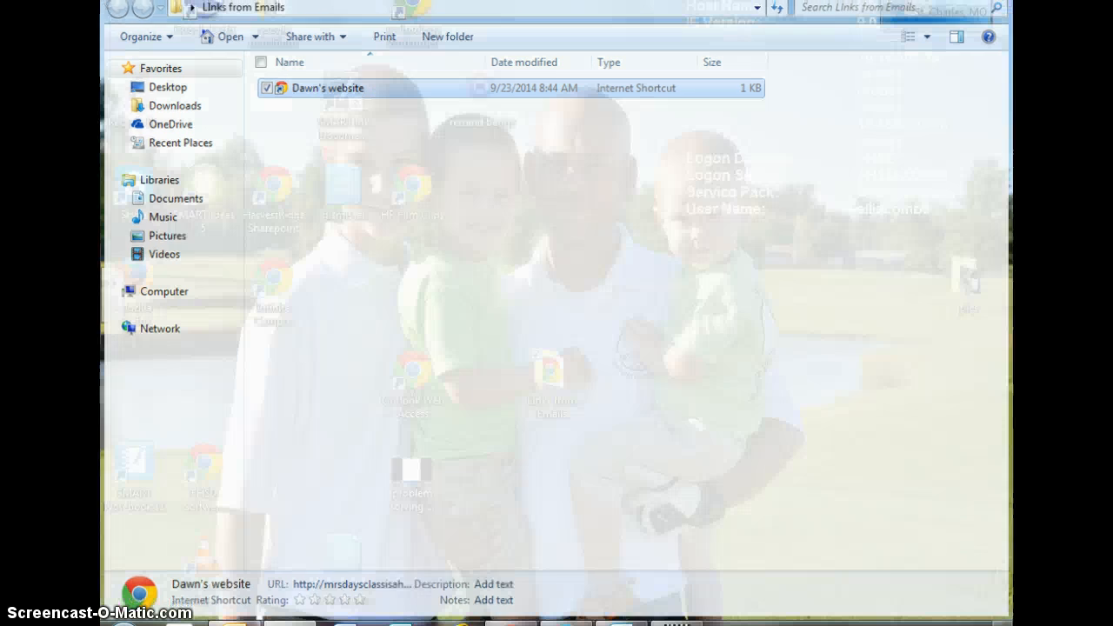
pyautogui.doubleClick(553, 390)
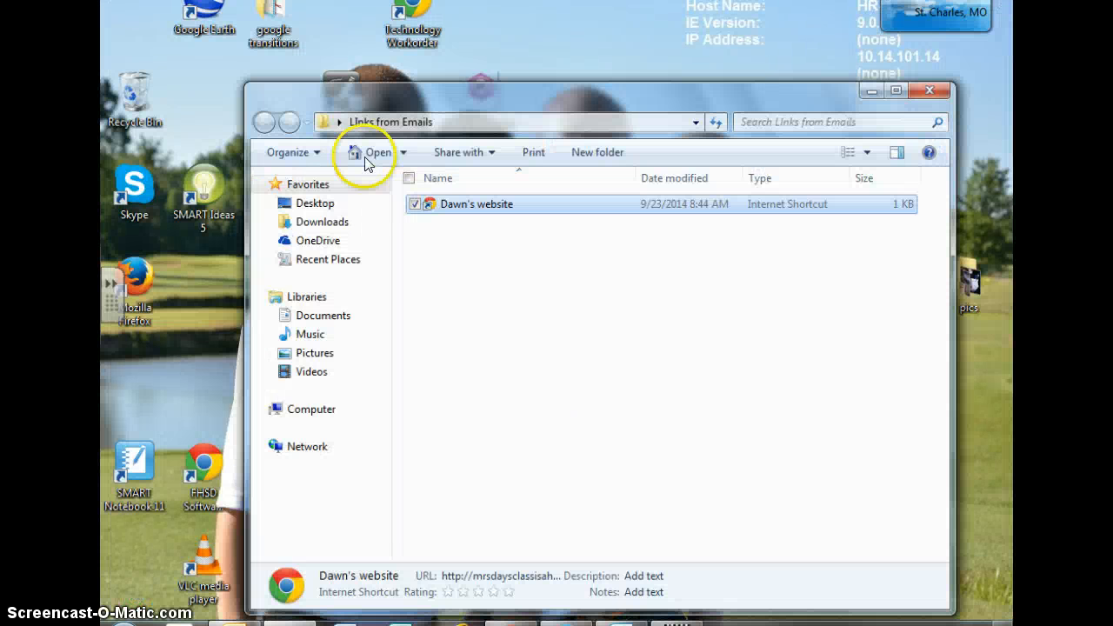
pyautogui.doubleClick(478, 209)
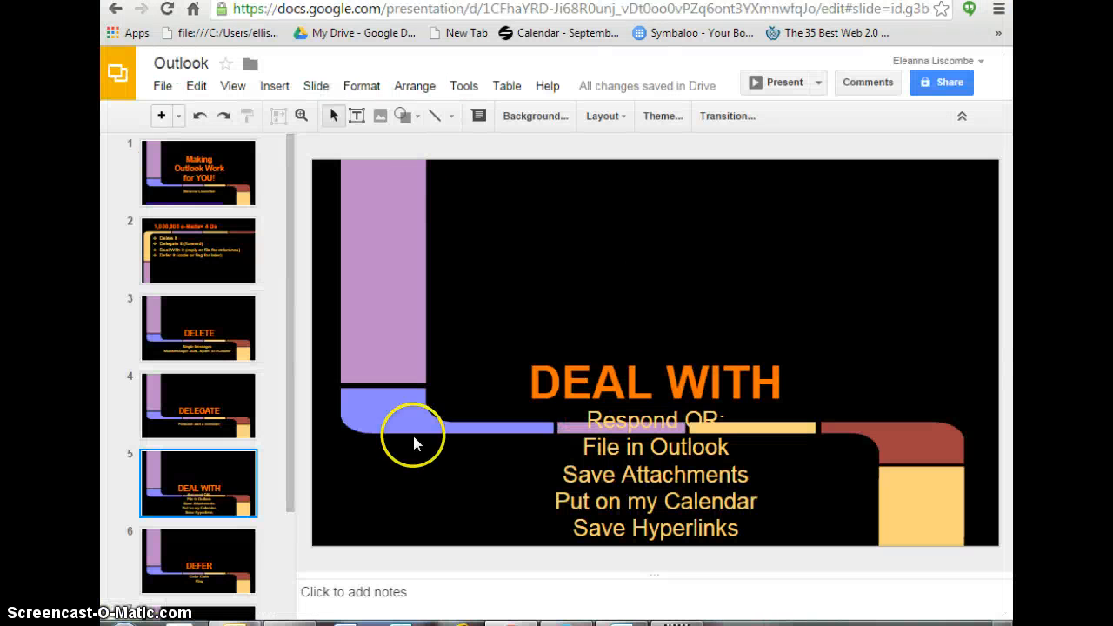
# Step: In the Outlook presentation in Google Slides, view the "Advanced Trix" slide and its Conditional Formatting item
pyautogui.click(233, 582)
pyautogui.click(233, 616)
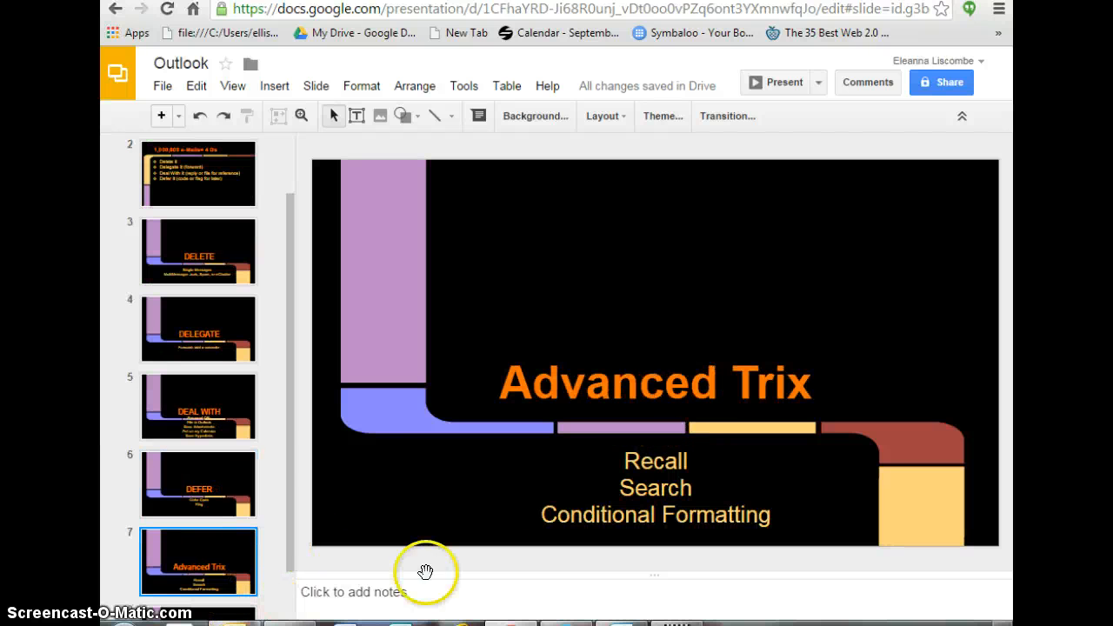
pyautogui.tripleClick(580, 515)
pyautogui.click(636, 320)
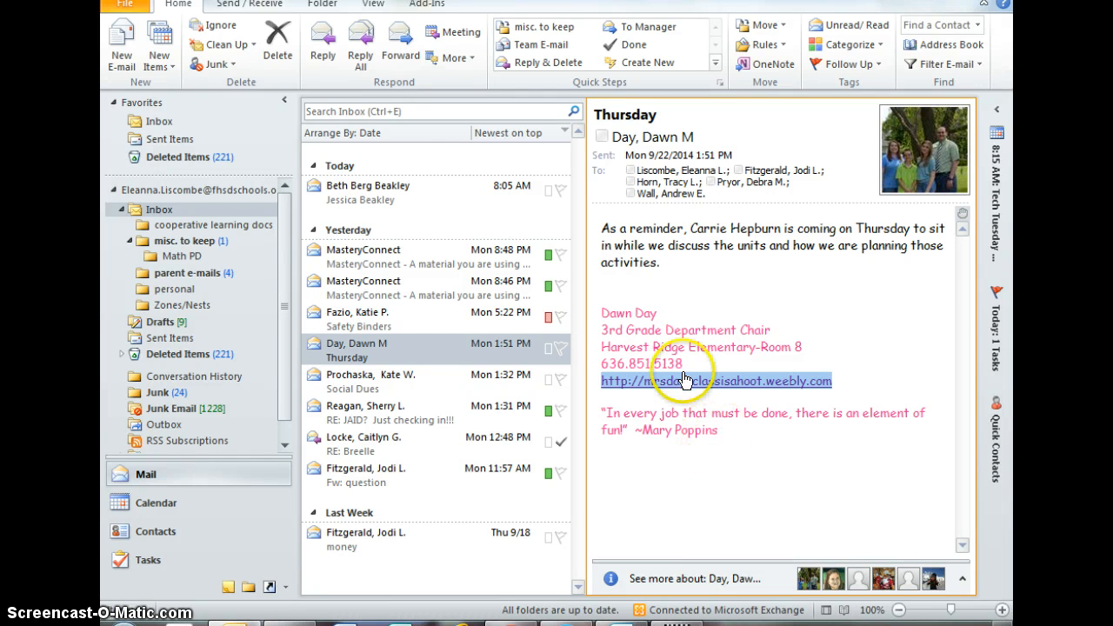
# Step: In the Outlook inbox's view settings, add a conditional formatting rule named "From The Bosses"
pyautogui.click(374, 5)
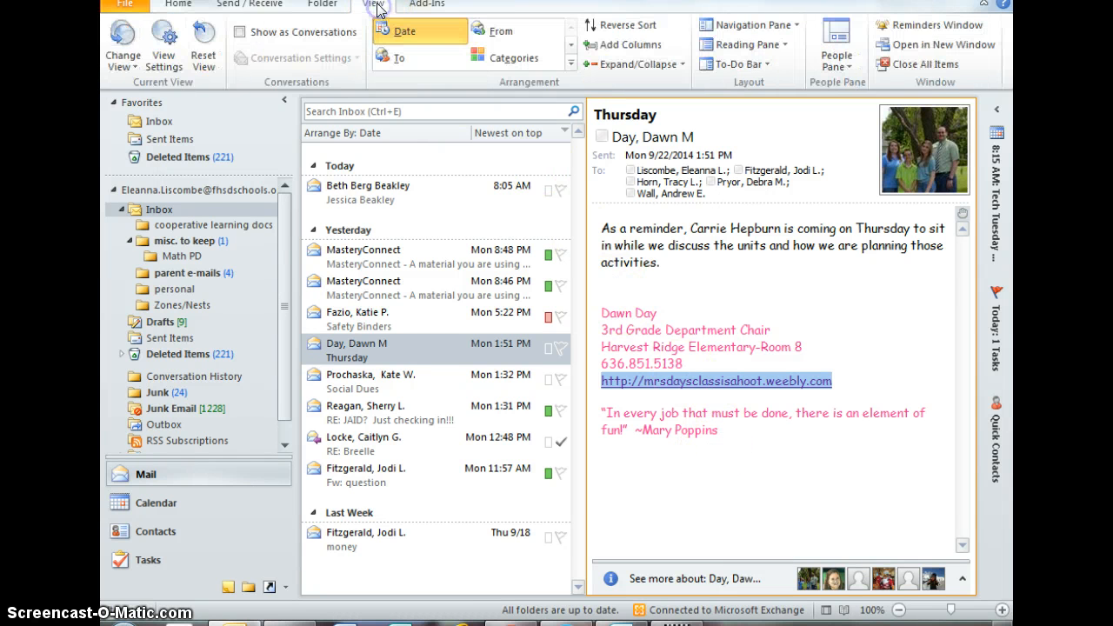
pyautogui.click(163, 54)
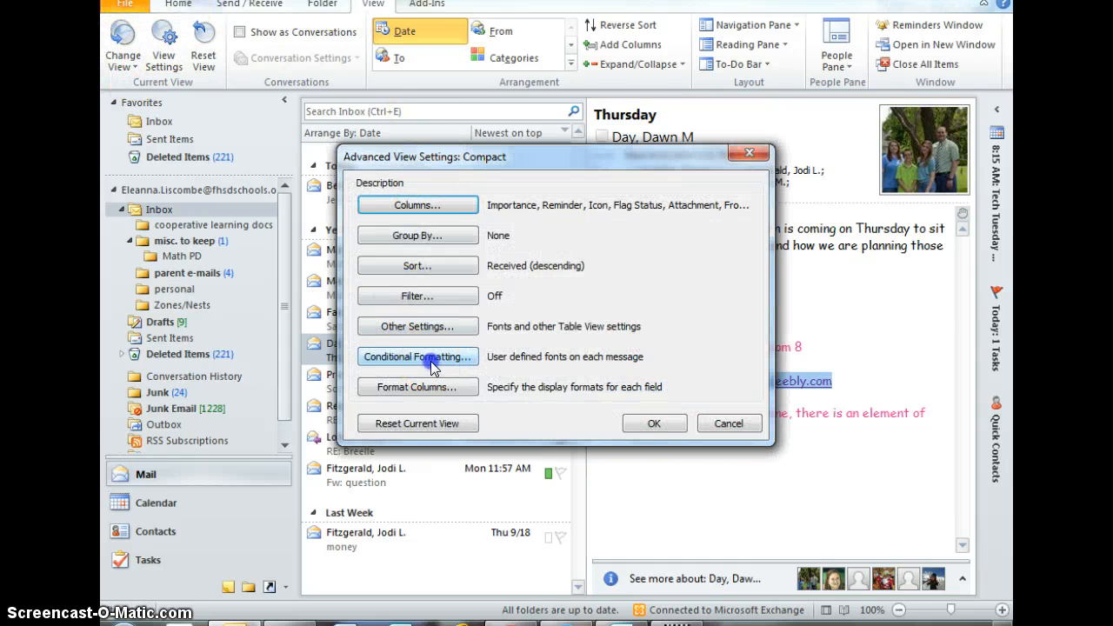
pyautogui.click(426, 355)
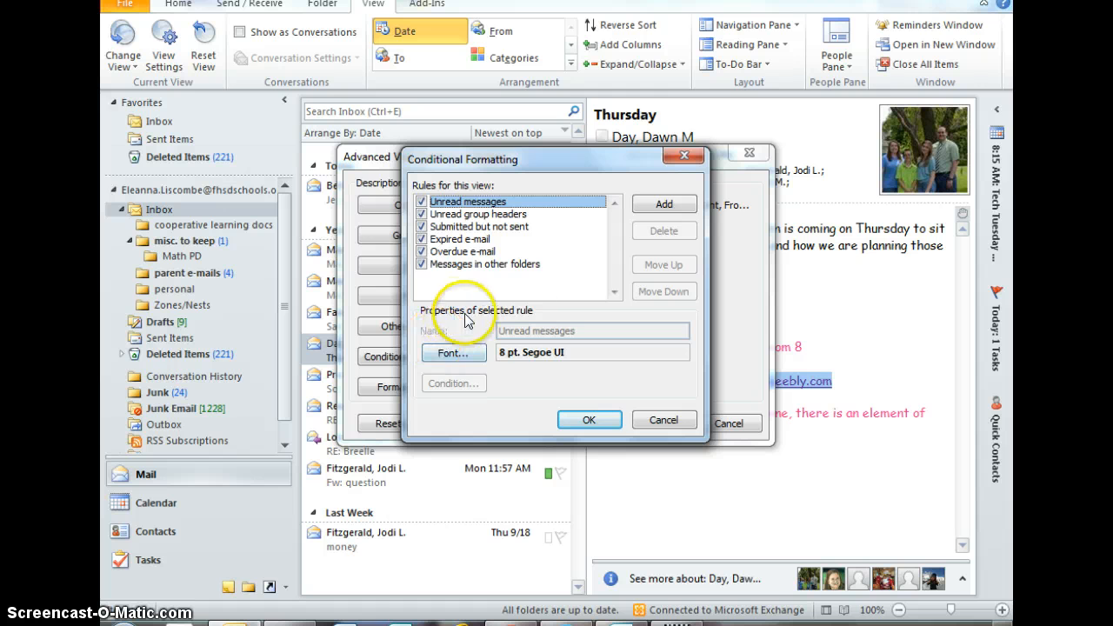
pyautogui.click(663, 205)
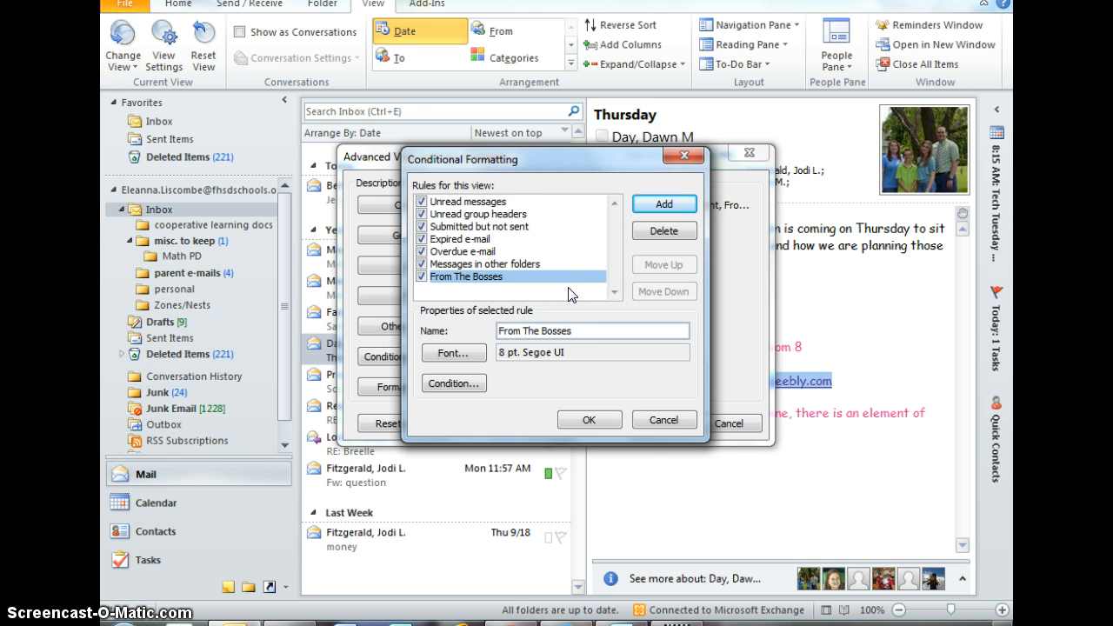
# Step: Try to set the From The Bosses rule's sender condition by entering the principal's surname as plain text
pyautogui.click(442, 385)
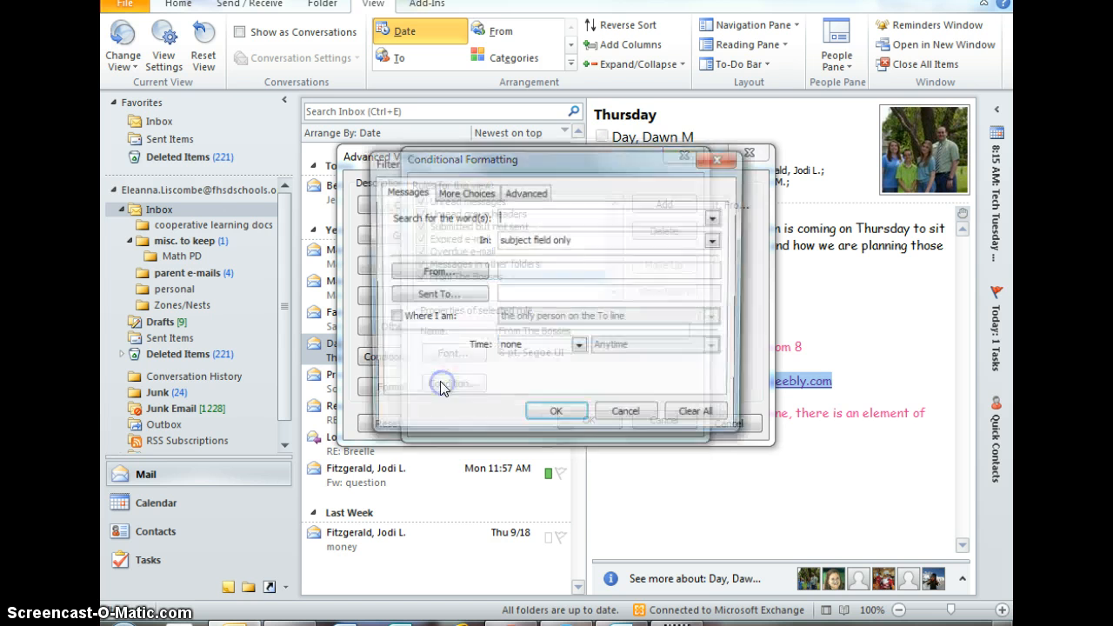
pyautogui.click(532, 270)
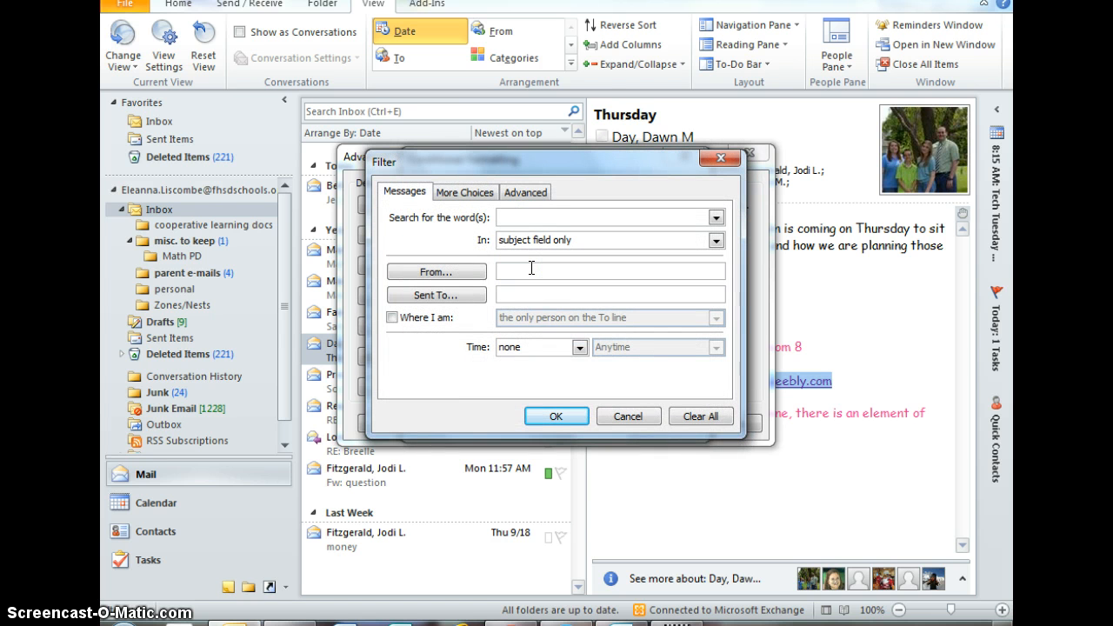
pyautogui.write('beck')
pyautogui.press('Return')
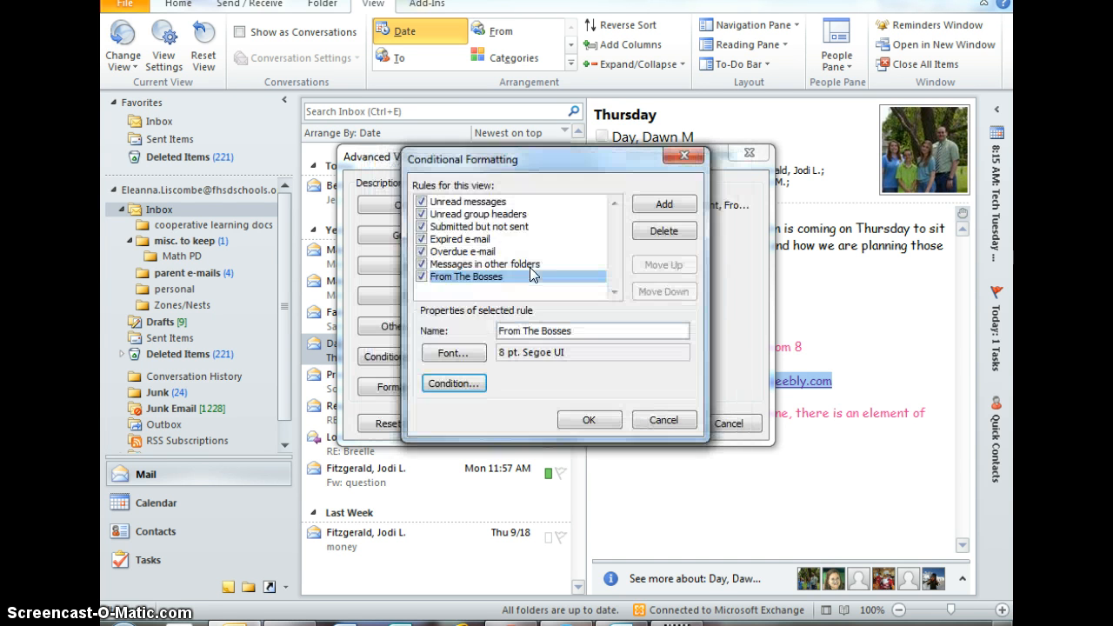
# Step: Add the principal and a second colleague from the address list as the rule's senders, and remove the plain-text surname
pyautogui.click(453, 384)
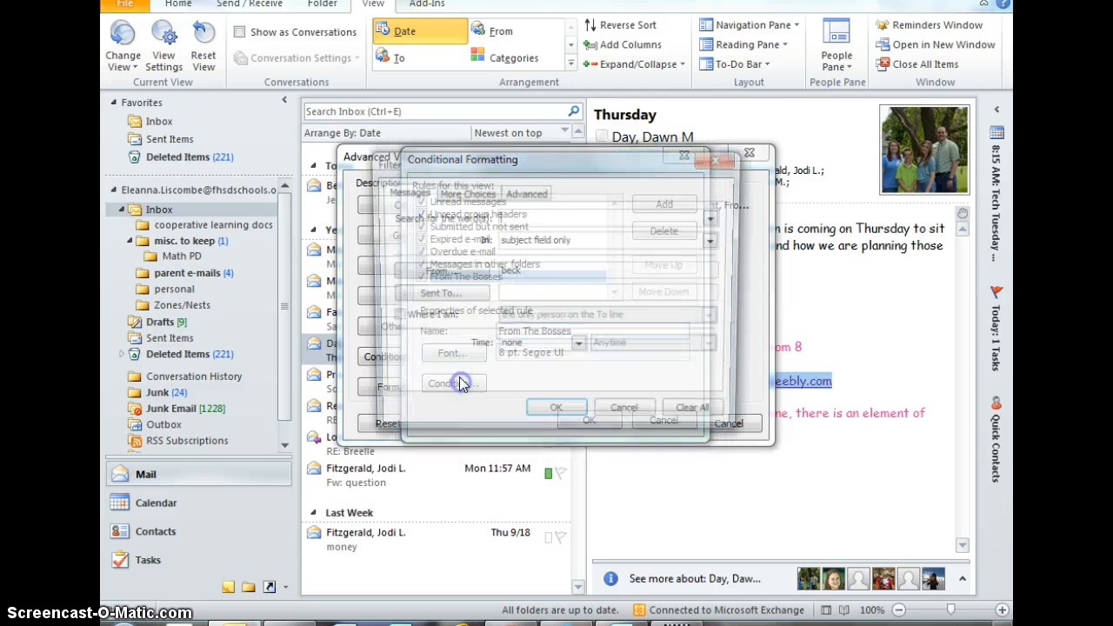
pyautogui.click(453, 273)
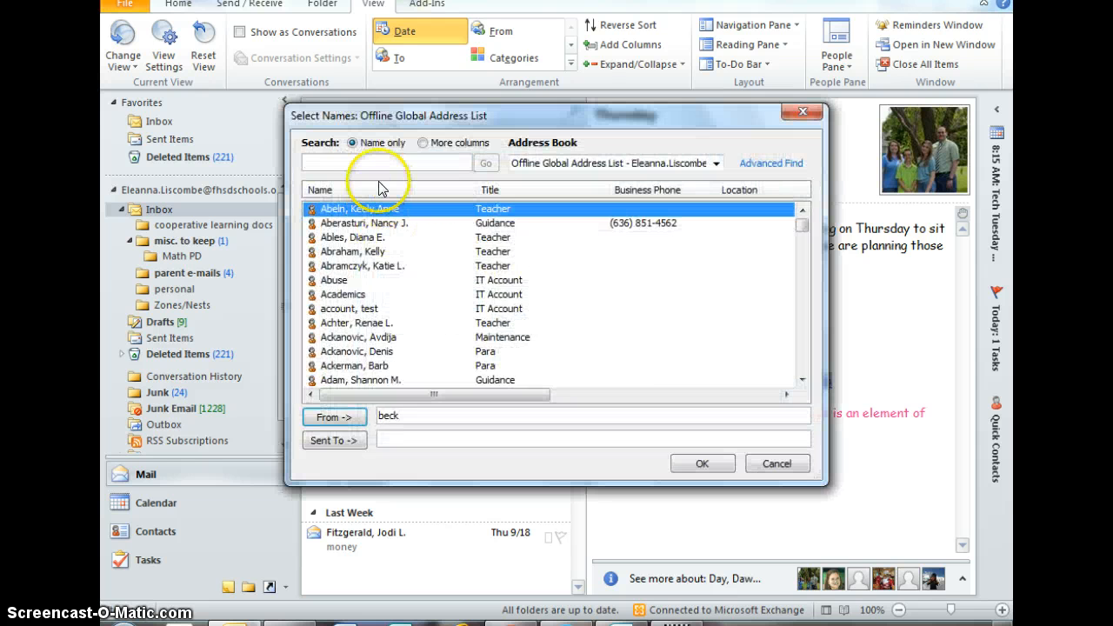
pyautogui.write('beck')
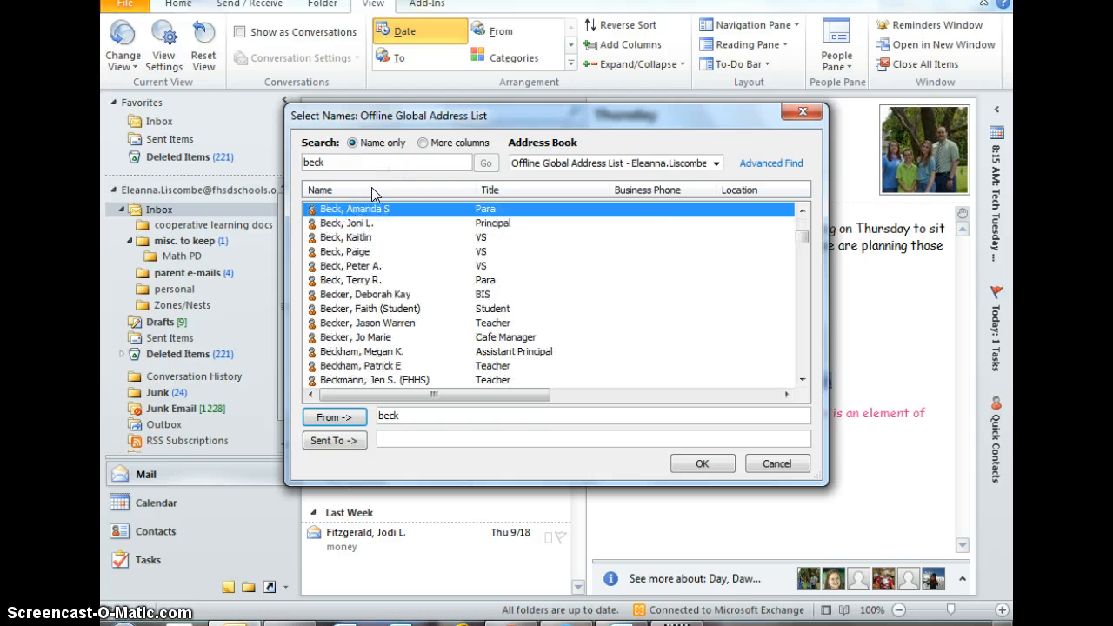
pyautogui.press('Down')
pyautogui.press('Return')
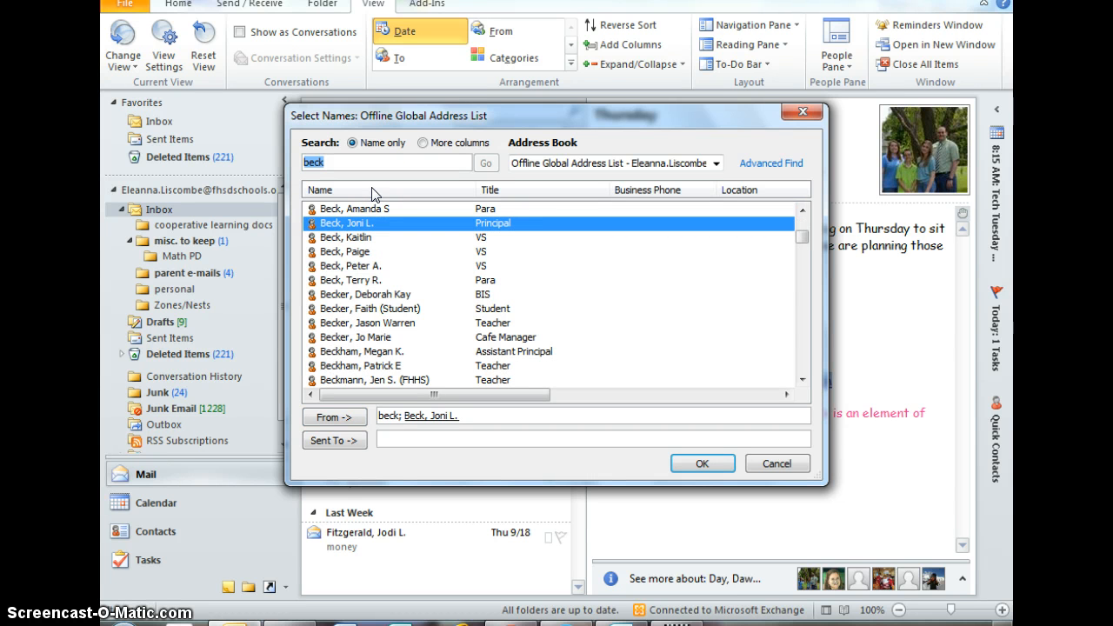
pyautogui.write('mccart')
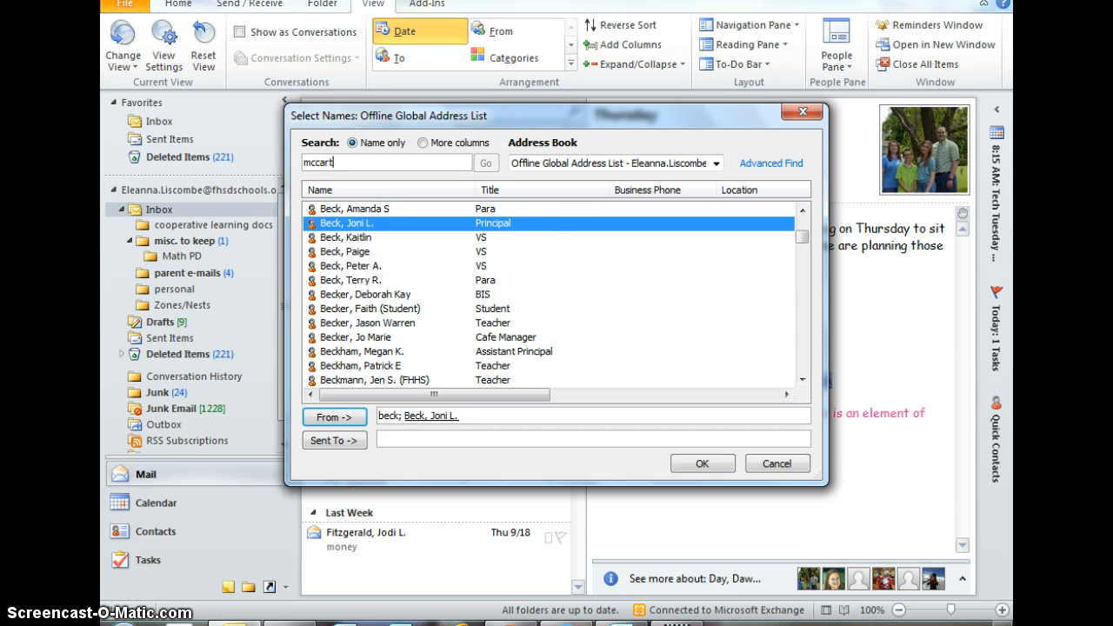
pyautogui.write('hy')
pyautogui.press('Return')
pyautogui.press('Return')
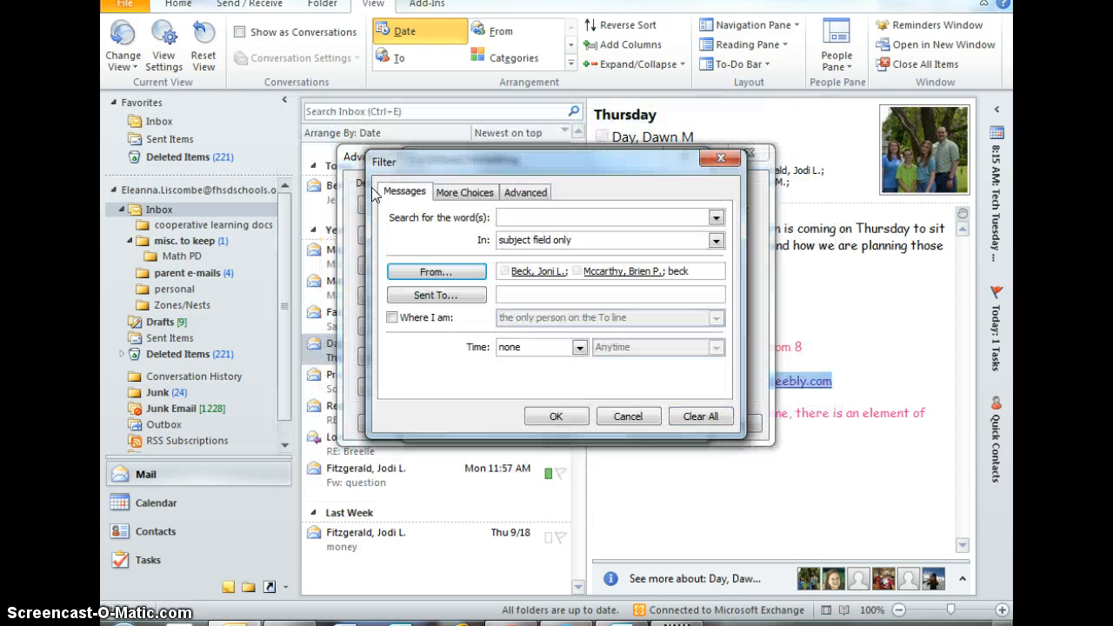
pyautogui.doubleClick(677, 271)
# Step: Add the assistant principal from the address list as a third sender and confirm the From The Bosses rule's condition
pyautogui.click(445, 271)
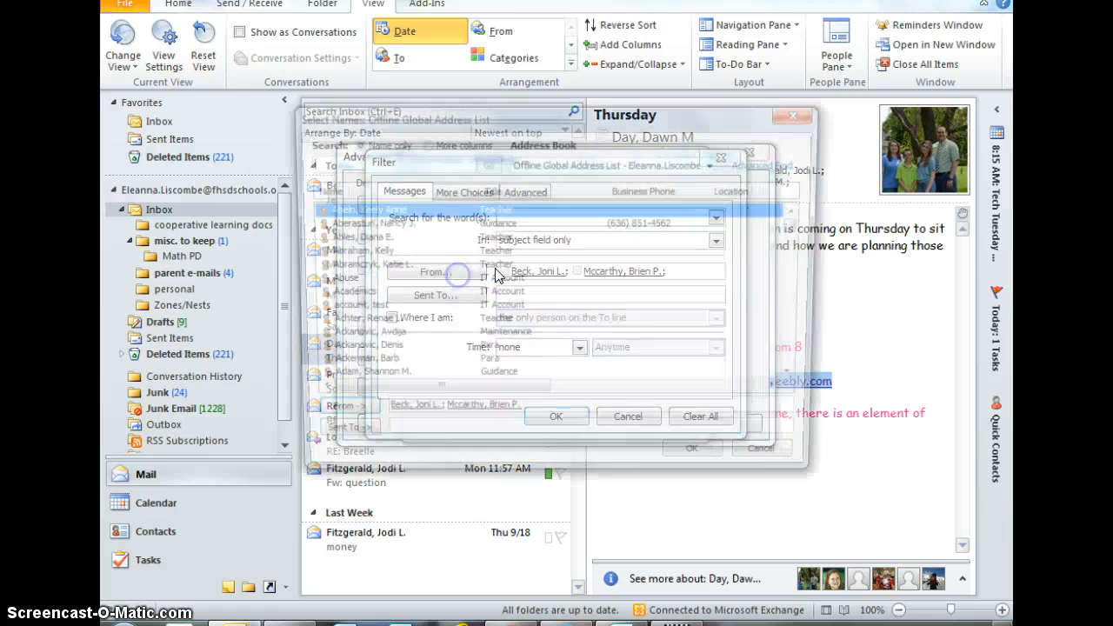
pyautogui.write('fazio')
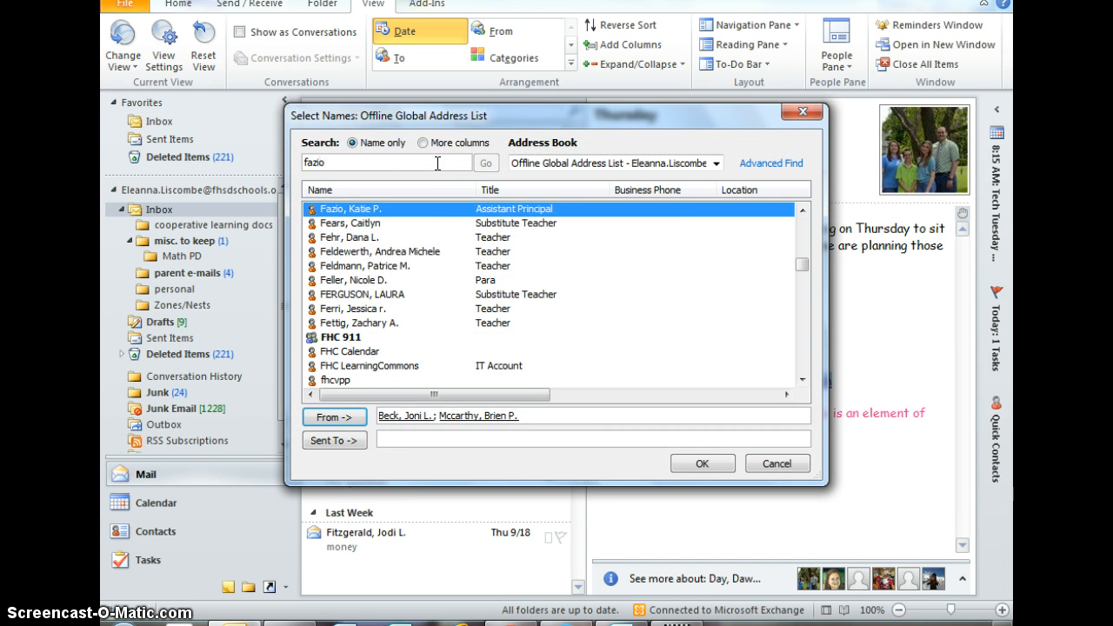
pyautogui.press('Return')
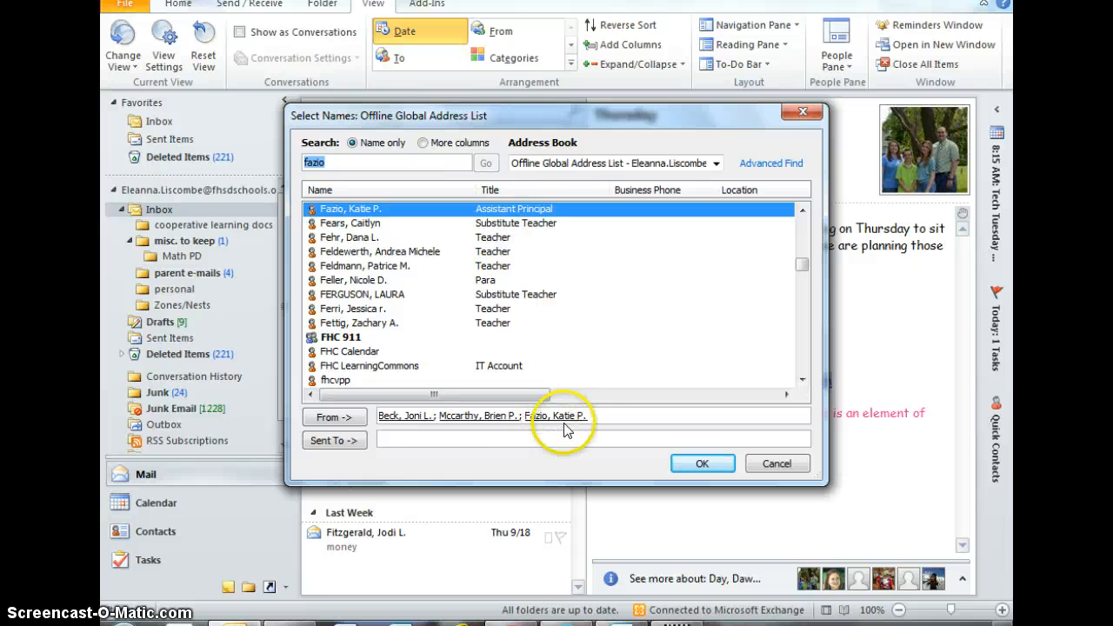
pyautogui.click(706, 466)
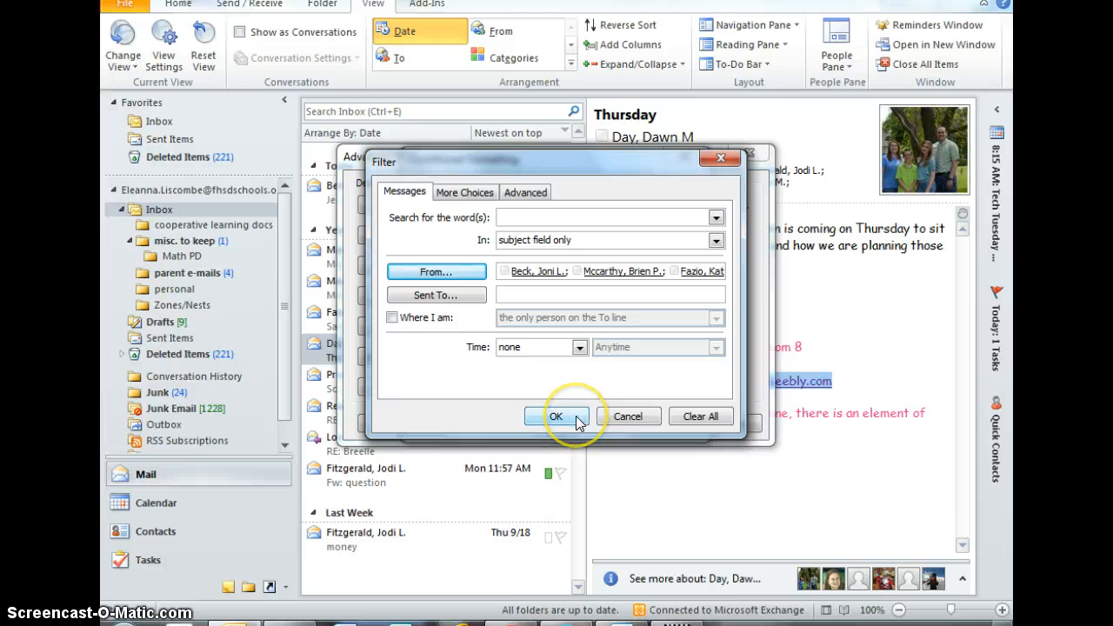
pyautogui.click(578, 420)
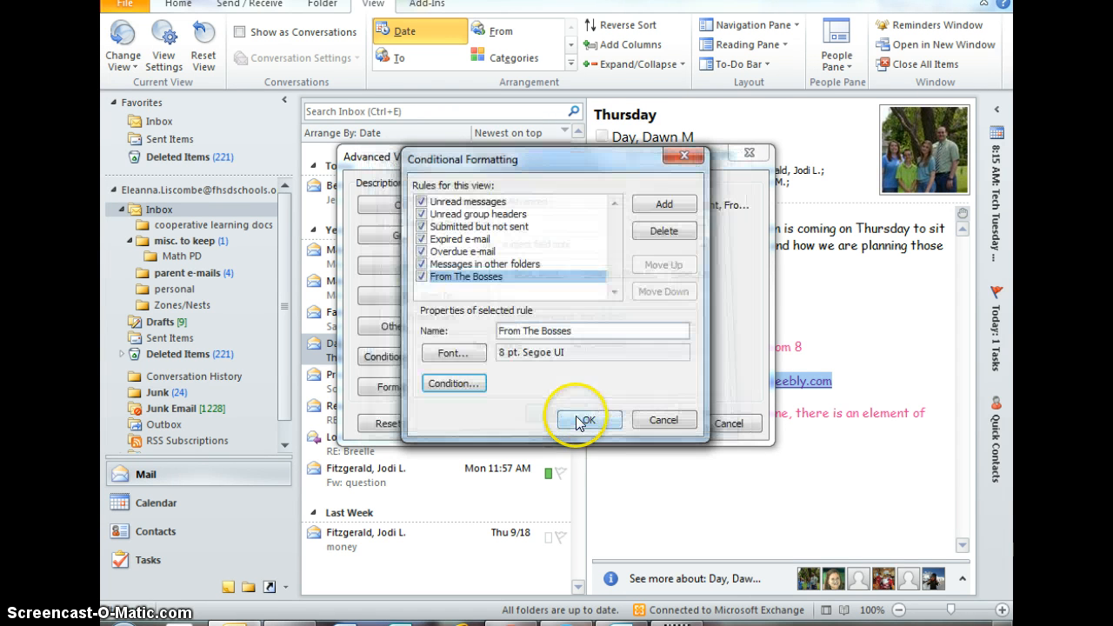
# Step: Set the From The Bosses rule's font to red, bold, 10 pt Snap ITC and confirm the conditional formatting rules
pyautogui.click(464, 356)
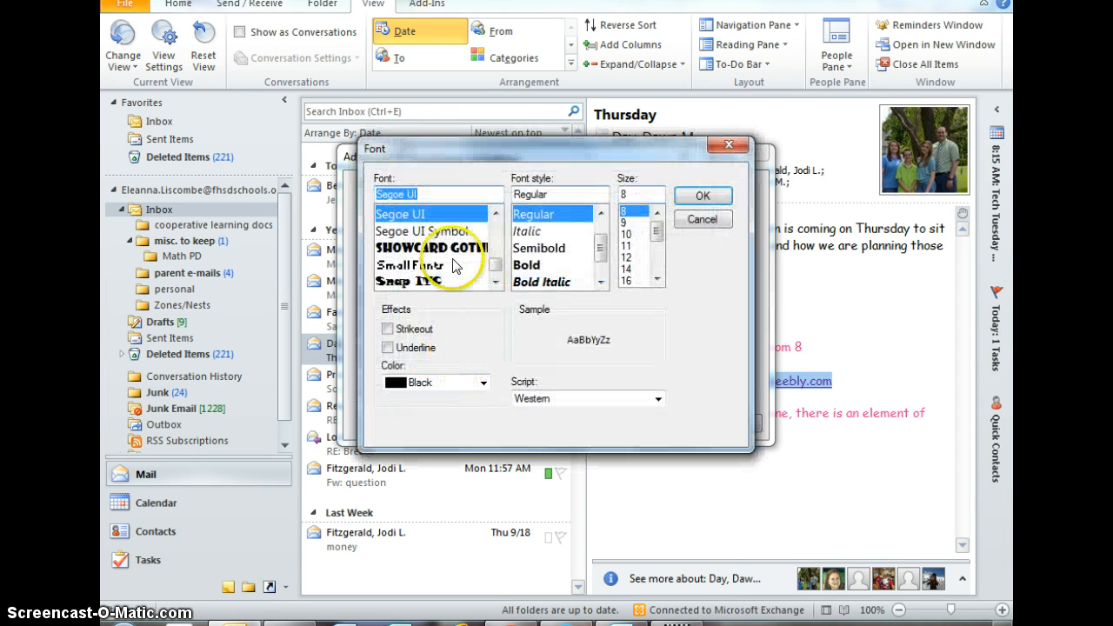
pyautogui.click(484, 383)
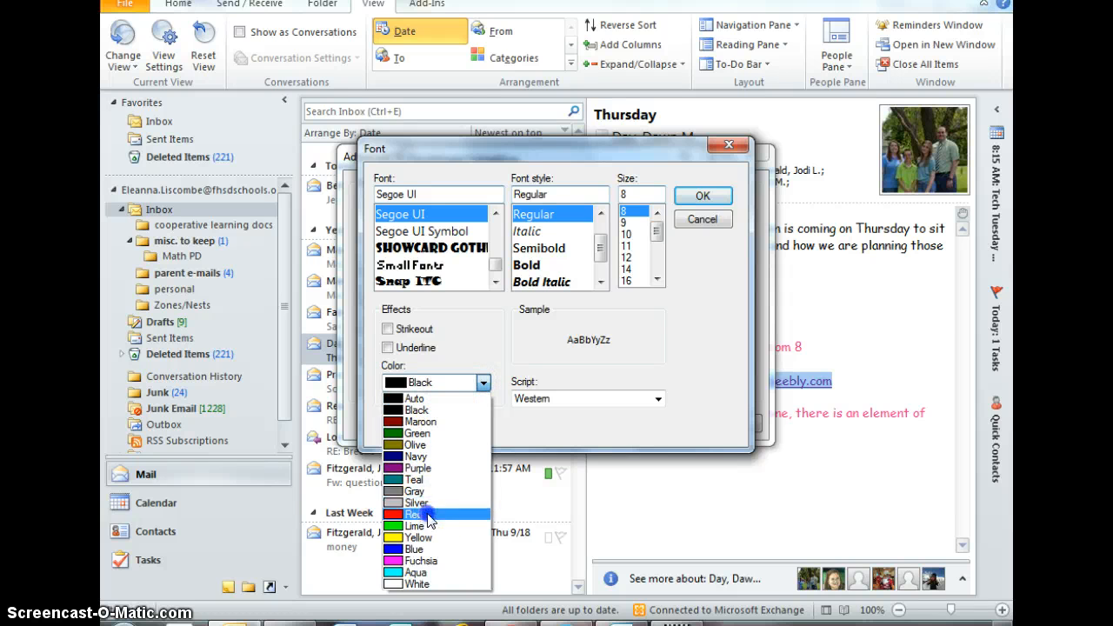
pyautogui.click(428, 514)
pyautogui.click(628, 235)
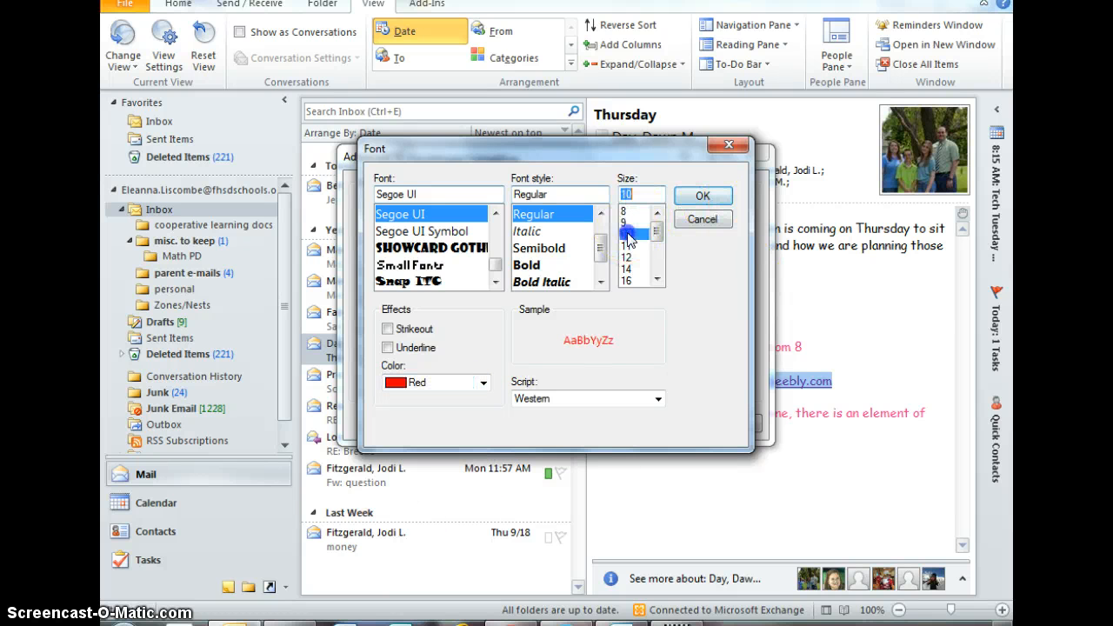
pyautogui.click(527, 265)
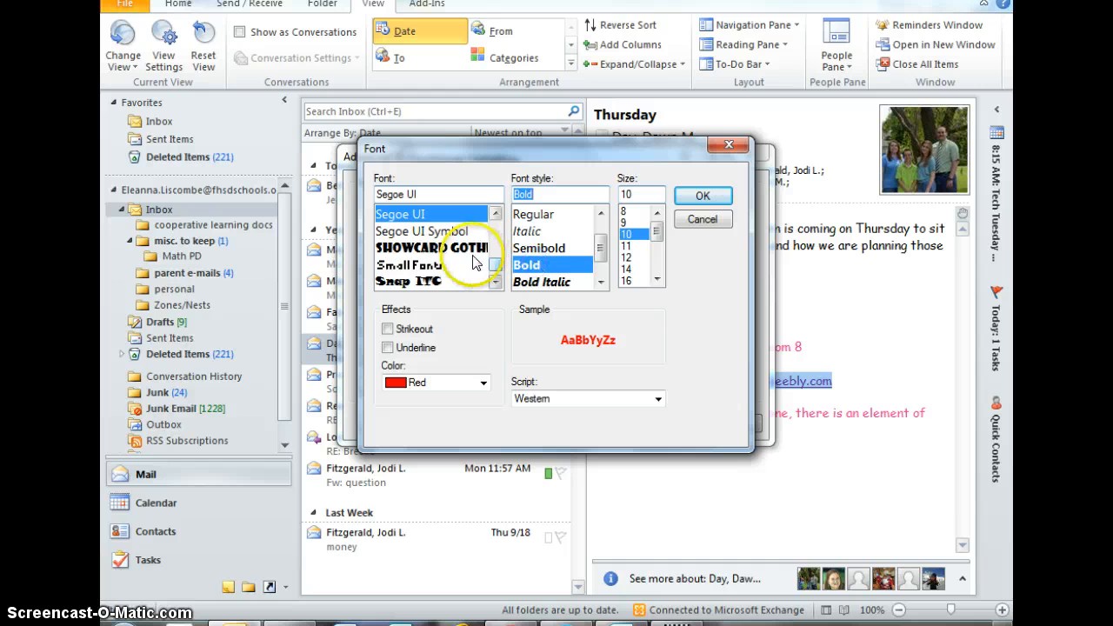
pyautogui.click(426, 280)
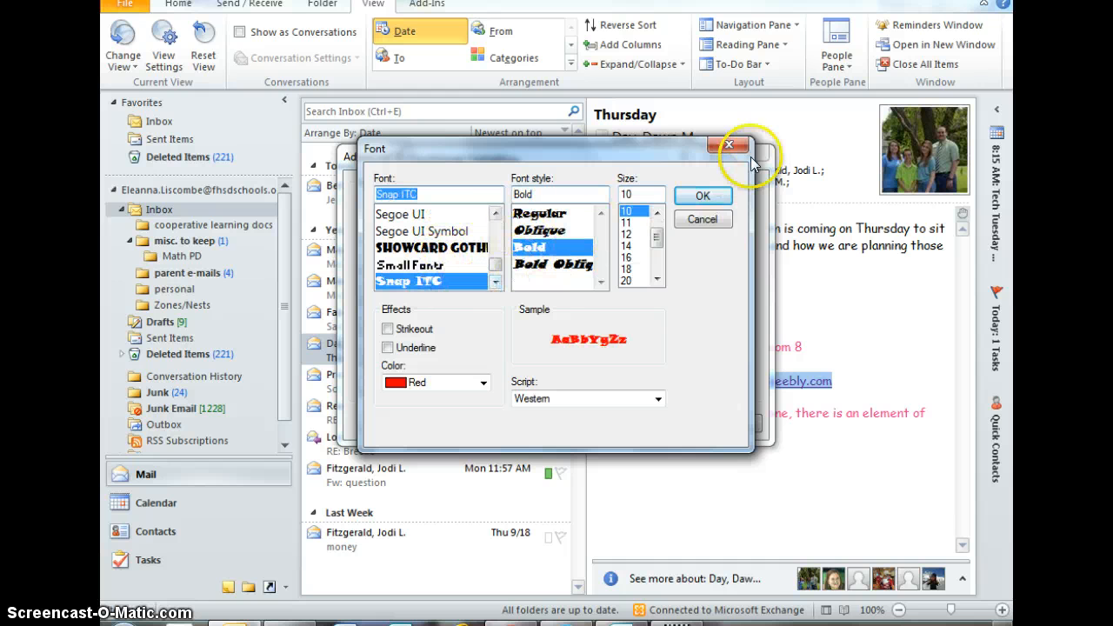
pyautogui.click(702, 197)
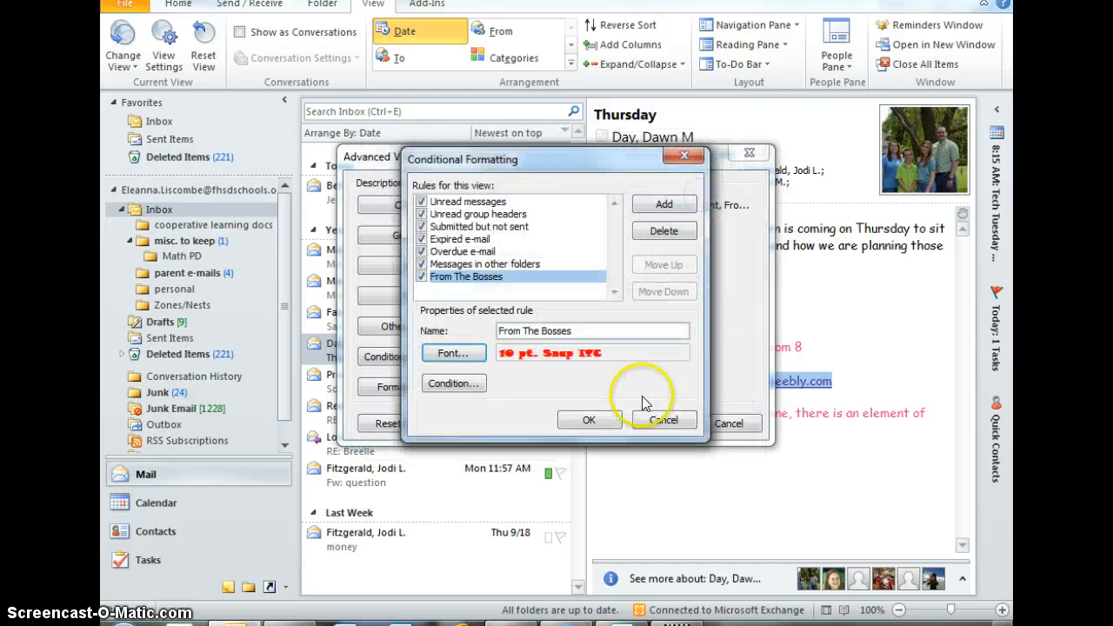
pyautogui.click(591, 420)
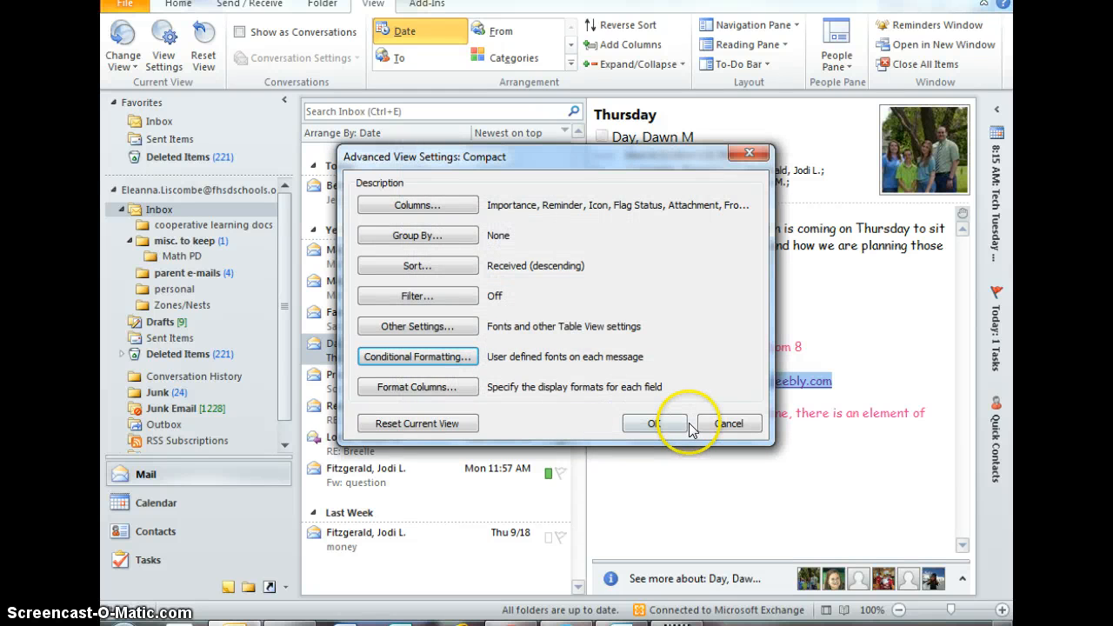
# Step: Add another conditional formatting rule named "To Me Only" to the inbox view
pyautogui.moveTo(613, 158)
pyautogui.mouseDown()
pyautogui.moveTo(755, 155)
pyautogui.moveTo(599, 158)
pyautogui.mouseUp()
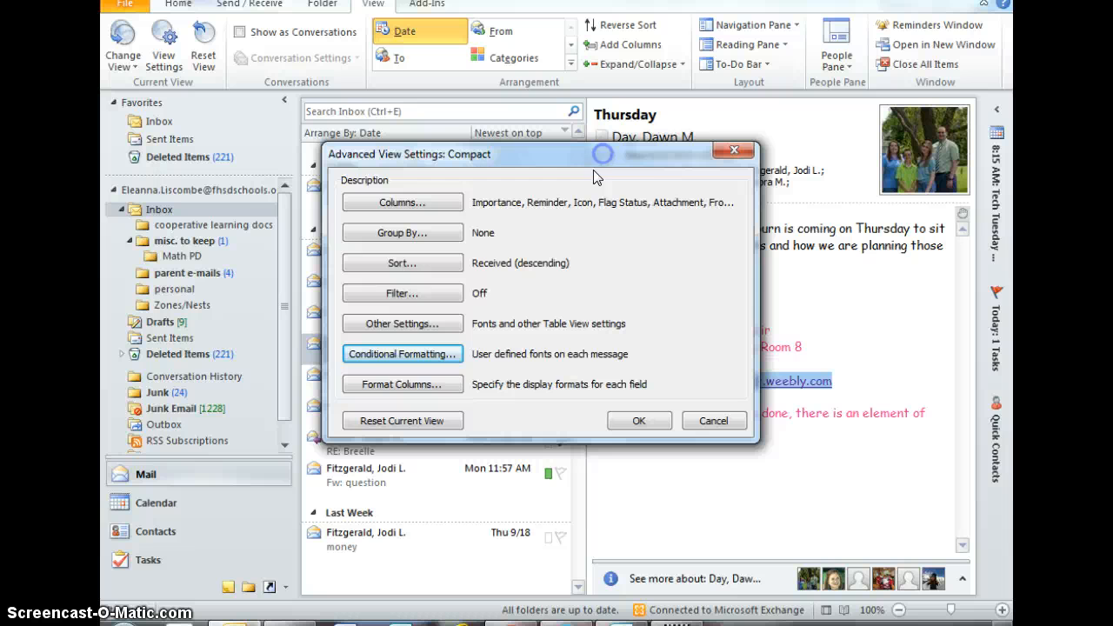
pyautogui.click(404, 358)
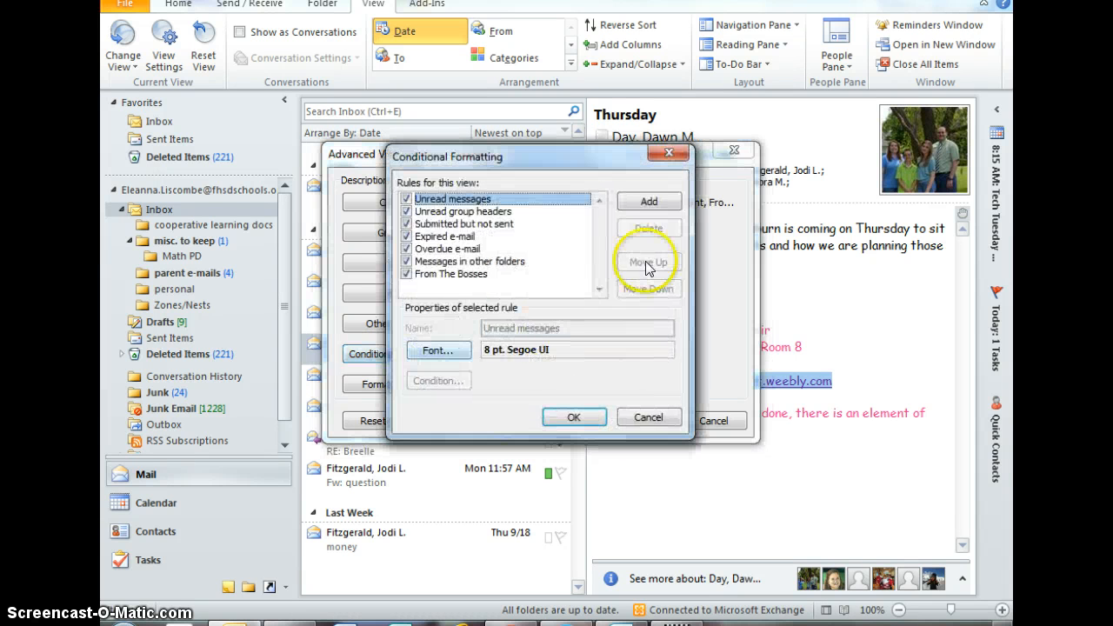
pyautogui.click(649, 203)
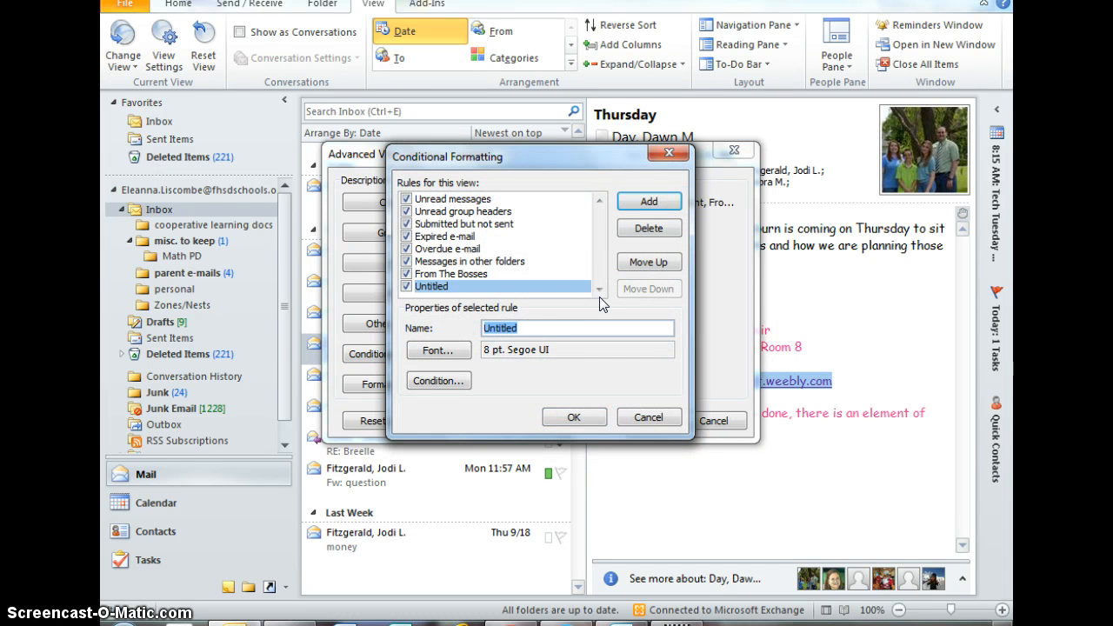
pyautogui.write('To Me Only')
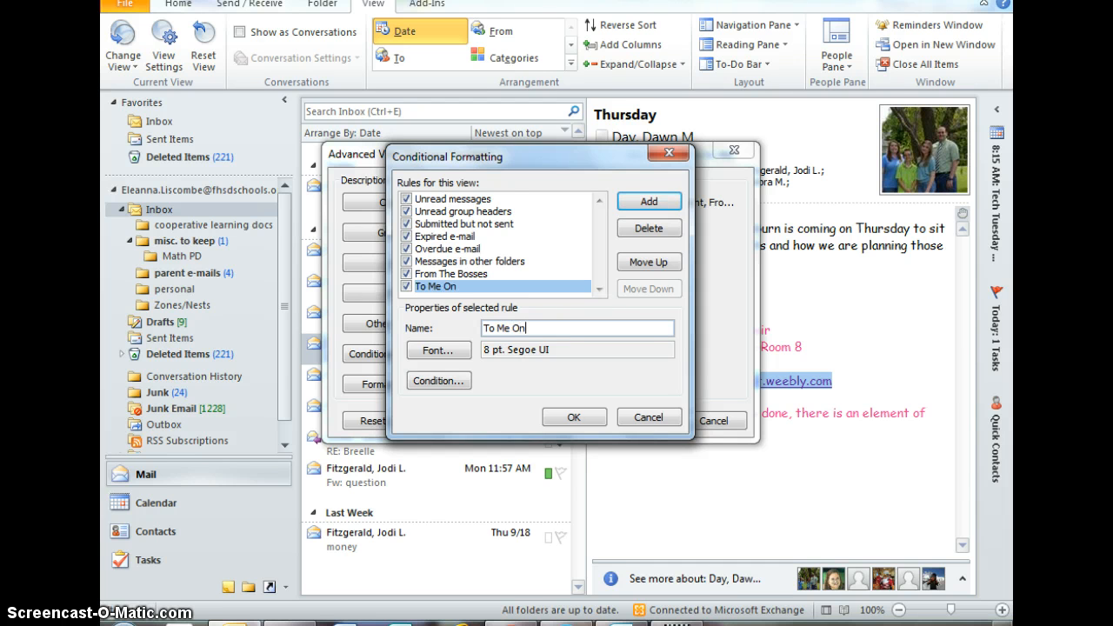
# Step: Set the To Me Only rule's condition to messages sent to the mailbox owner, picking the owner's name from the address list
pyautogui.click(418, 382)
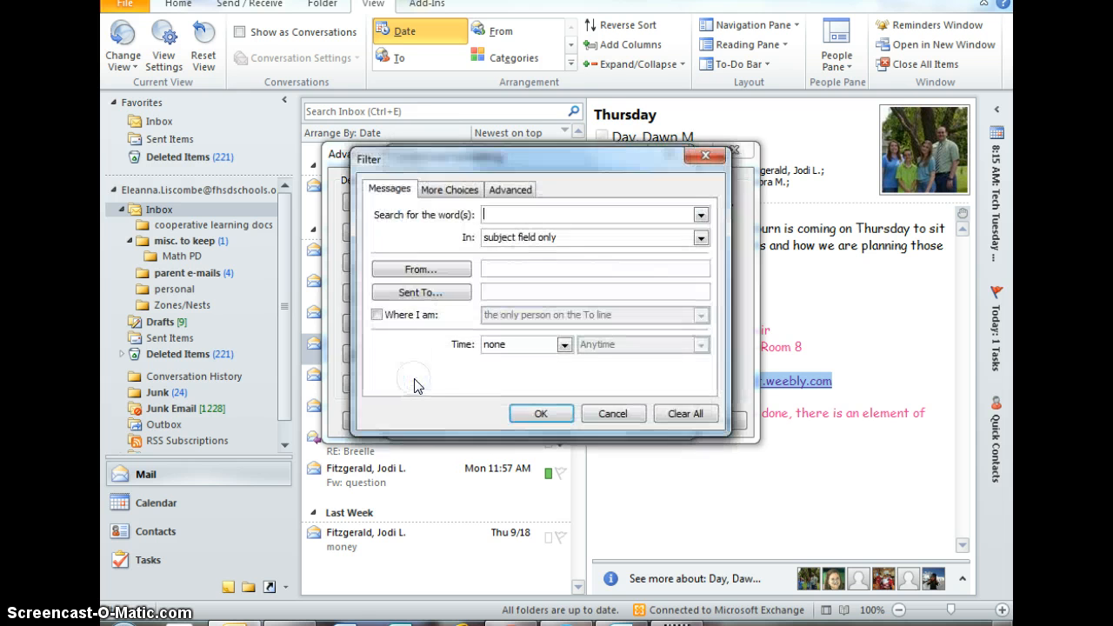
pyautogui.click(448, 294)
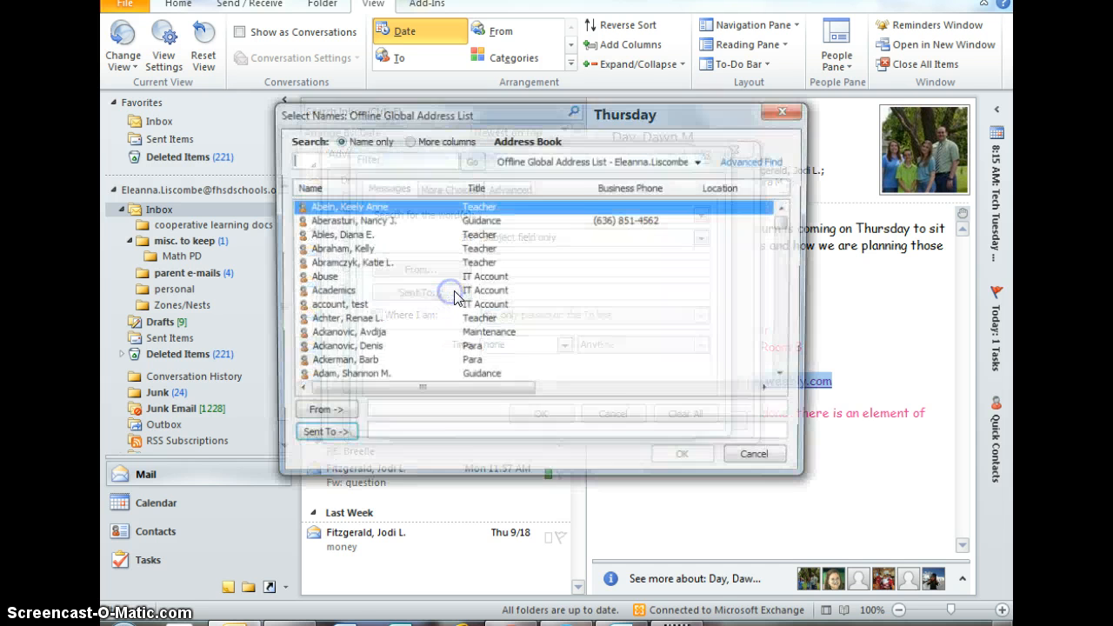
pyautogui.click(352, 159)
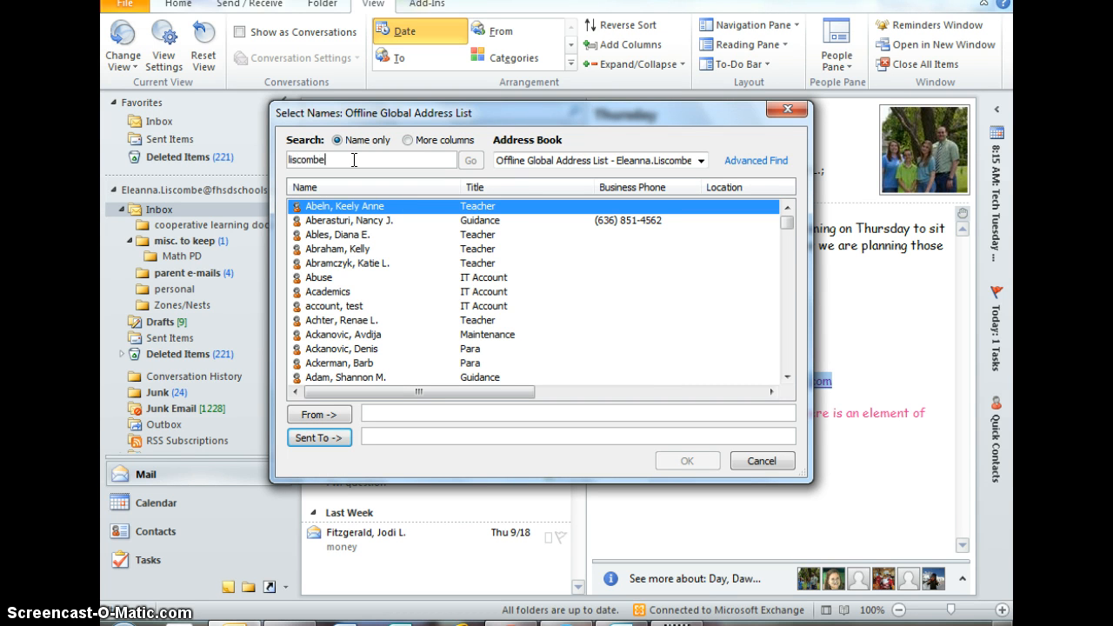
pyautogui.press('Return')
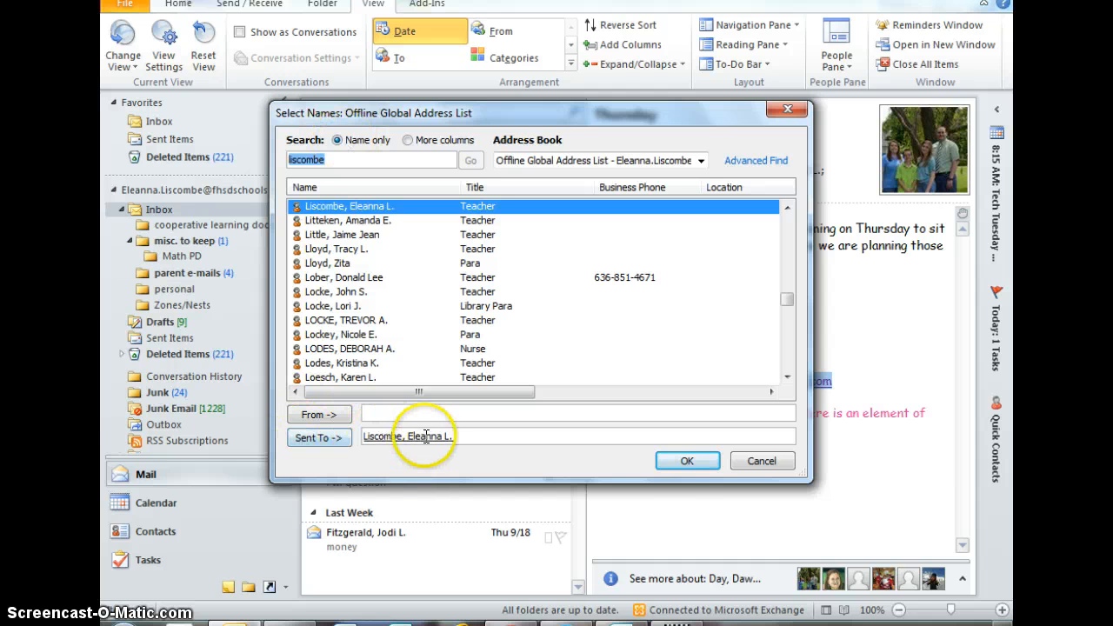
pyautogui.click(686, 460)
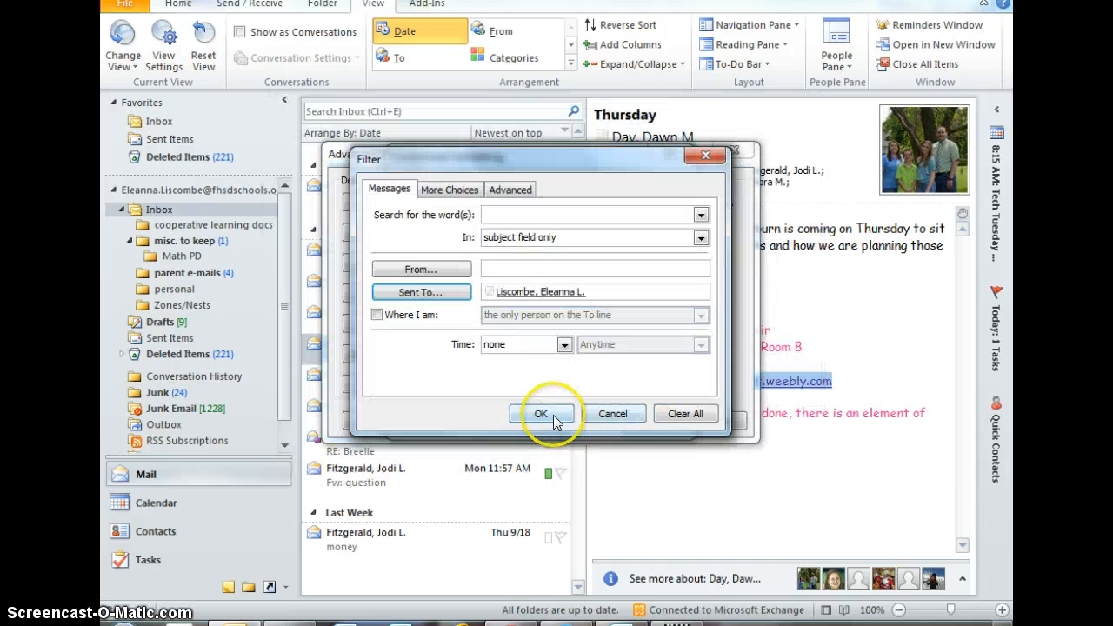
pyautogui.click(555, 418)
# Step: Set the To Me Only rule's font to aqua at 12 pt and apply the inbox view settings
pyautogui.click(430, 357)
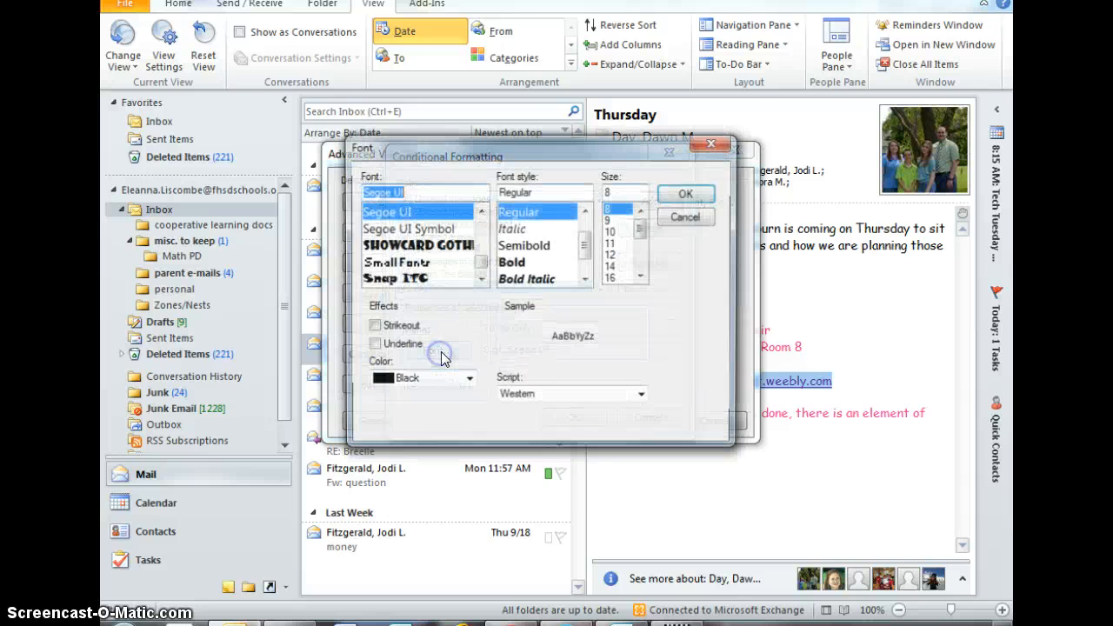
pyautogui.click(467, 380)
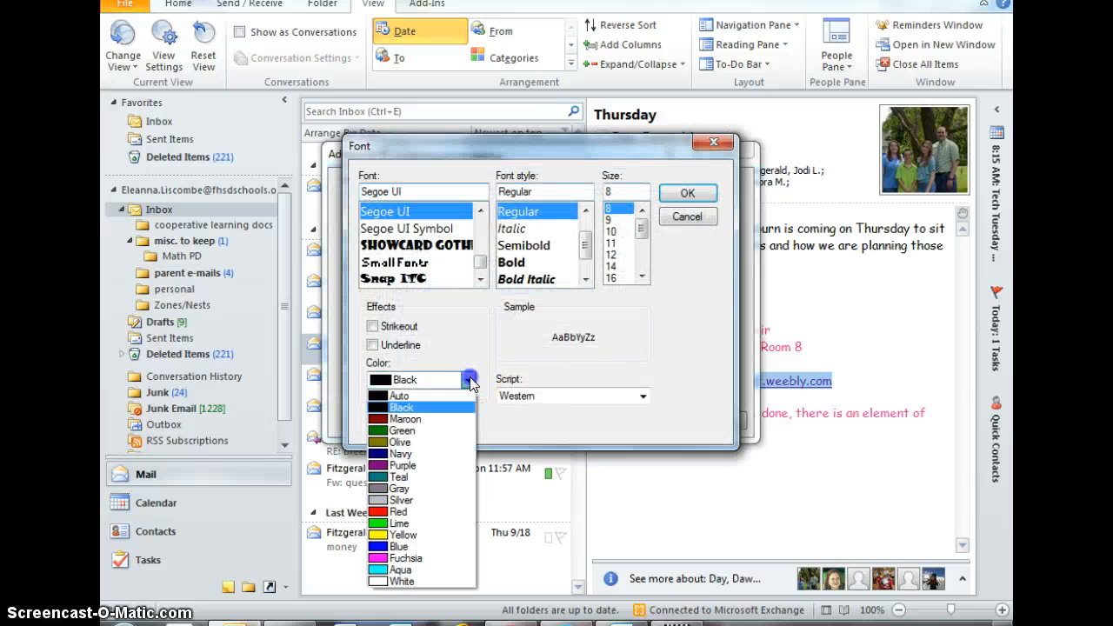
pyautogui.click(415, 571)
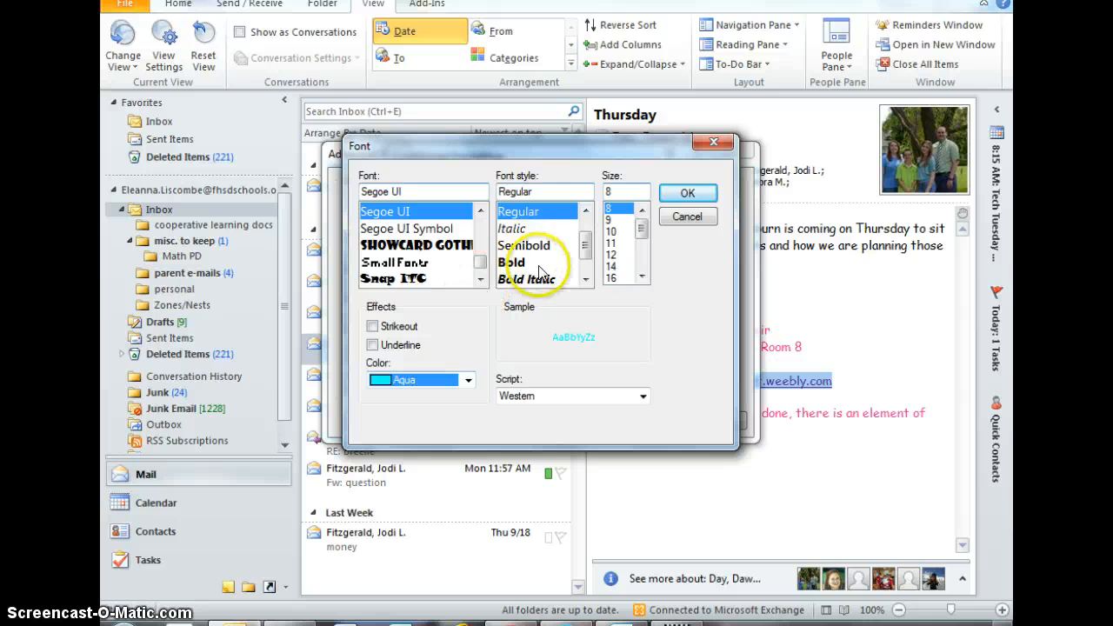
pyautogui.click(612, 255)
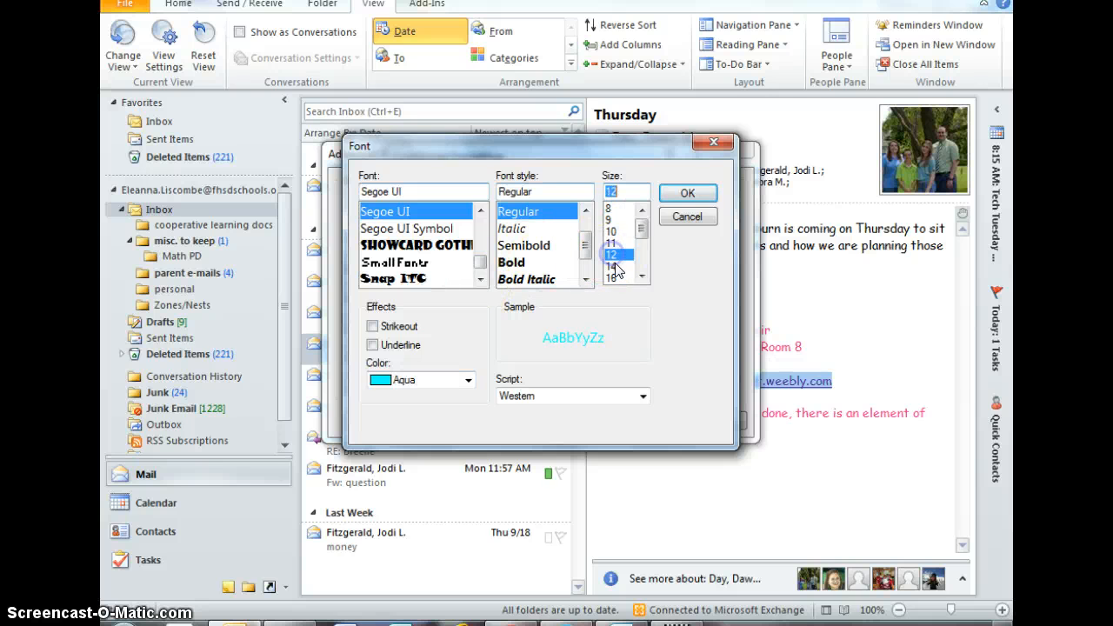
pyautogui.click(693, 195)
pyautogui.click(576, 417)
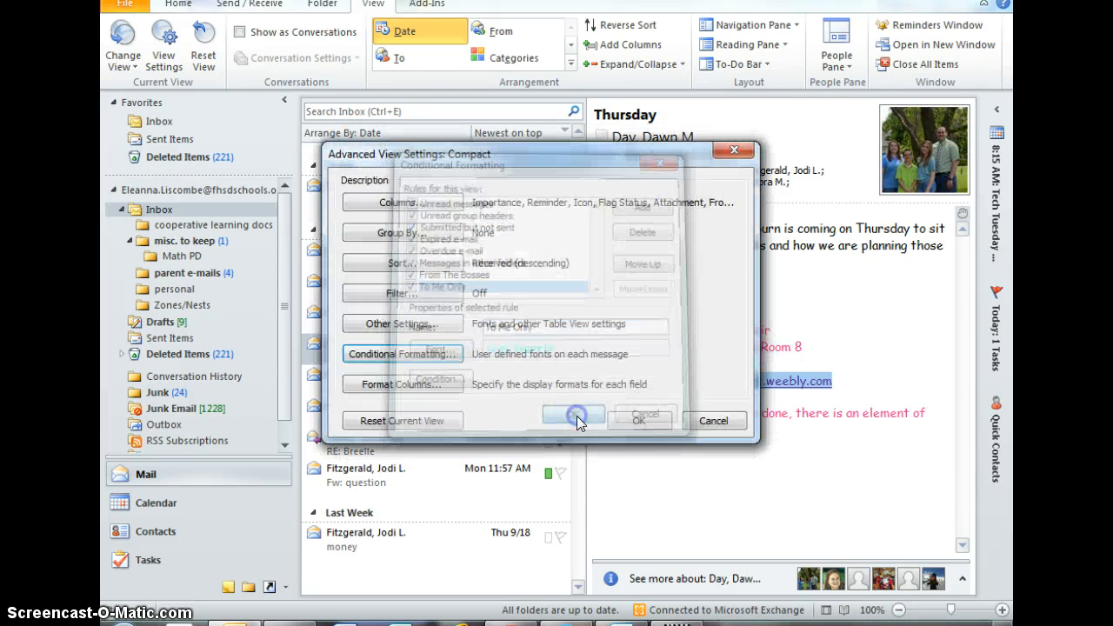
pyautogui.click(628, 420)
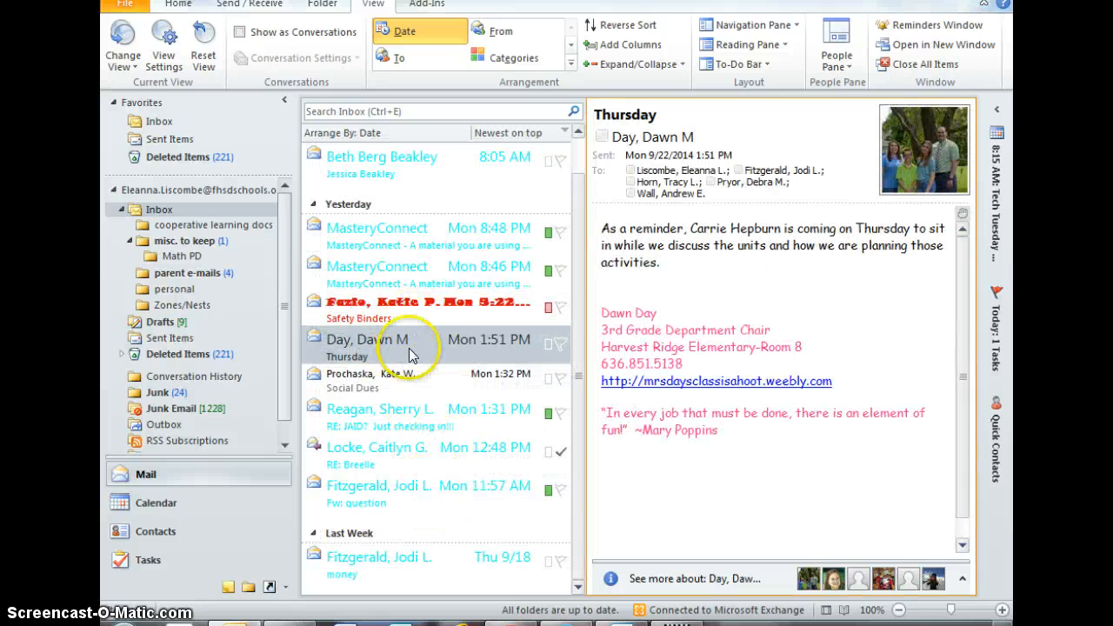
# Step: Examine the formatted inbox list and open several messages to compare their senders and recipients with the two formatting rules
pyautogui.moveTo(576, 227)
pyautogui.mouseDown()
pyautogui.moveTo(570, 184)
pyautogui.moveTo(579, 223)
pyautogui.mouseUp()
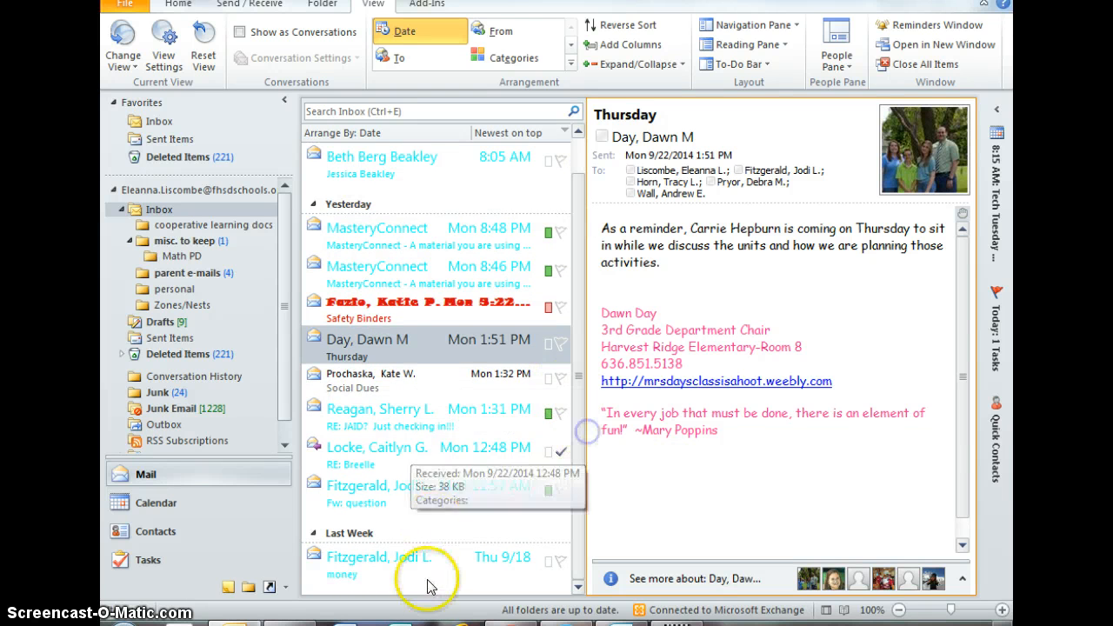
pyautogui.moveTo(580, 417)
pyautogui.mouseDown()
pyautogui.moveTo(577, 382)
pyautogui.moveTo(585, 437)
pyautogui.mouseUp()
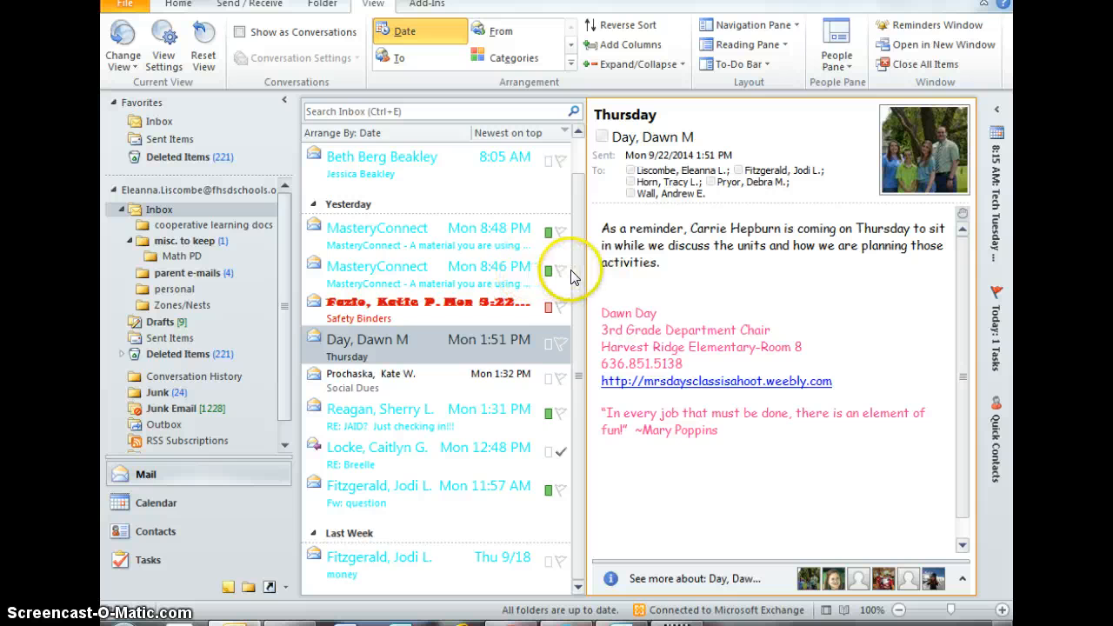
pyautogui.click(365, 390)
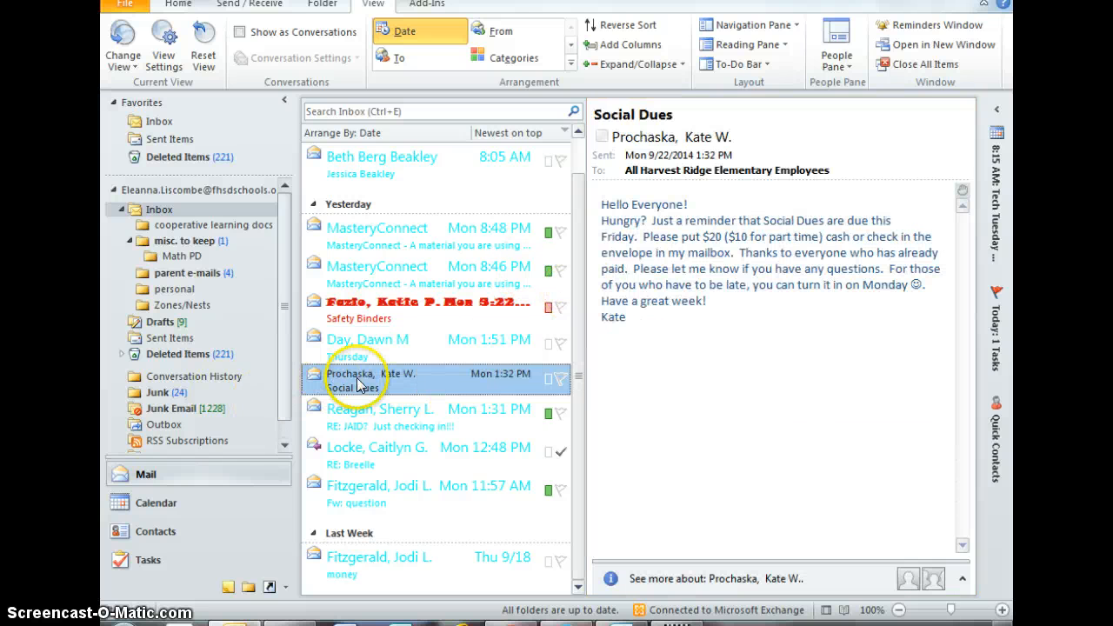
pyautogui.click(391, 313)
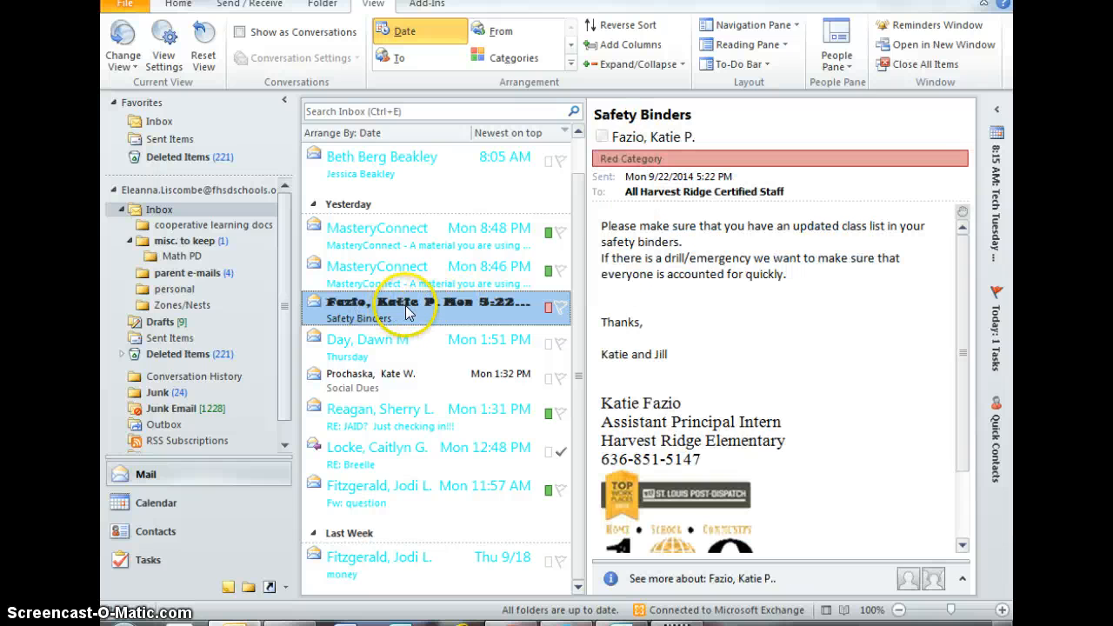
pyautogui.click(365, 178)
pyautogui.click(370, 236)
pyautogui.click(371, 273)
pyautogui.click(363, 345)
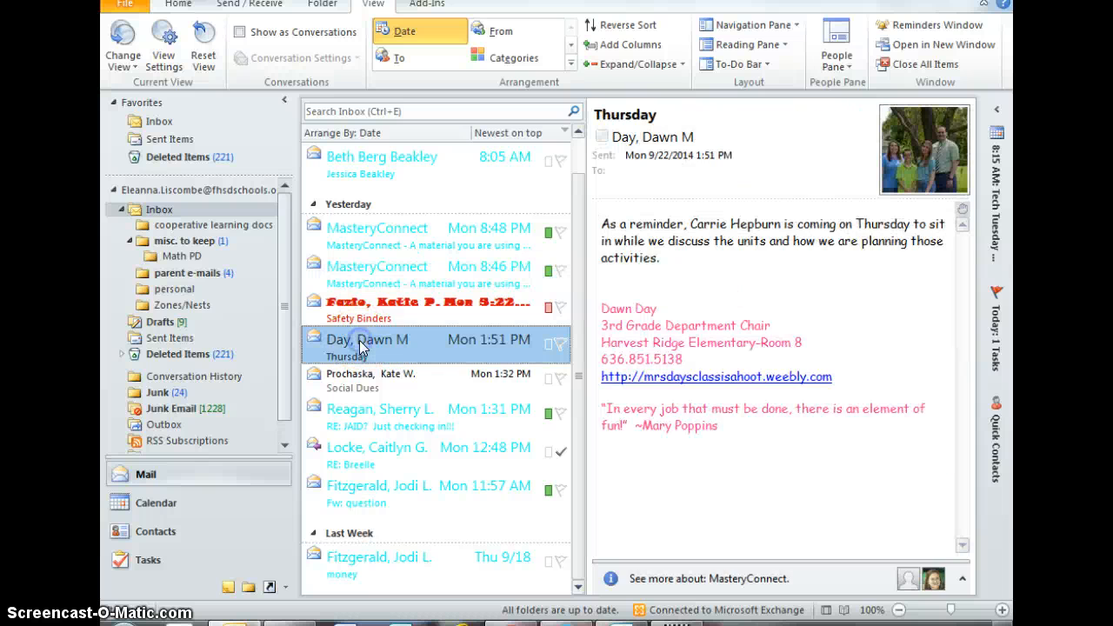
pyautogui.click(375, 266)
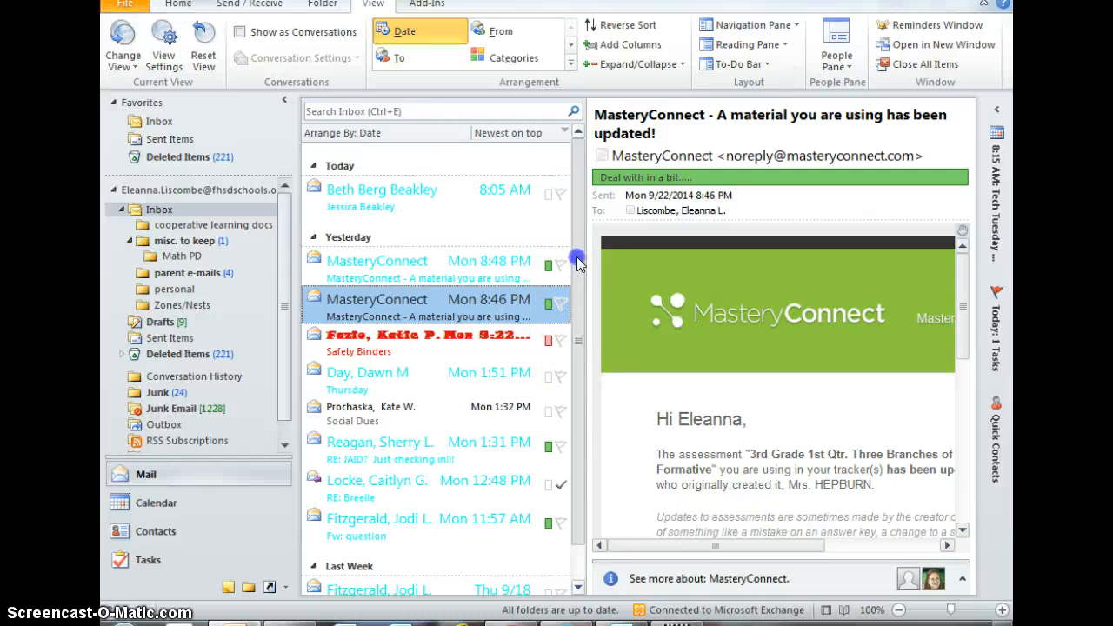
pyautogui.click(579, 345)
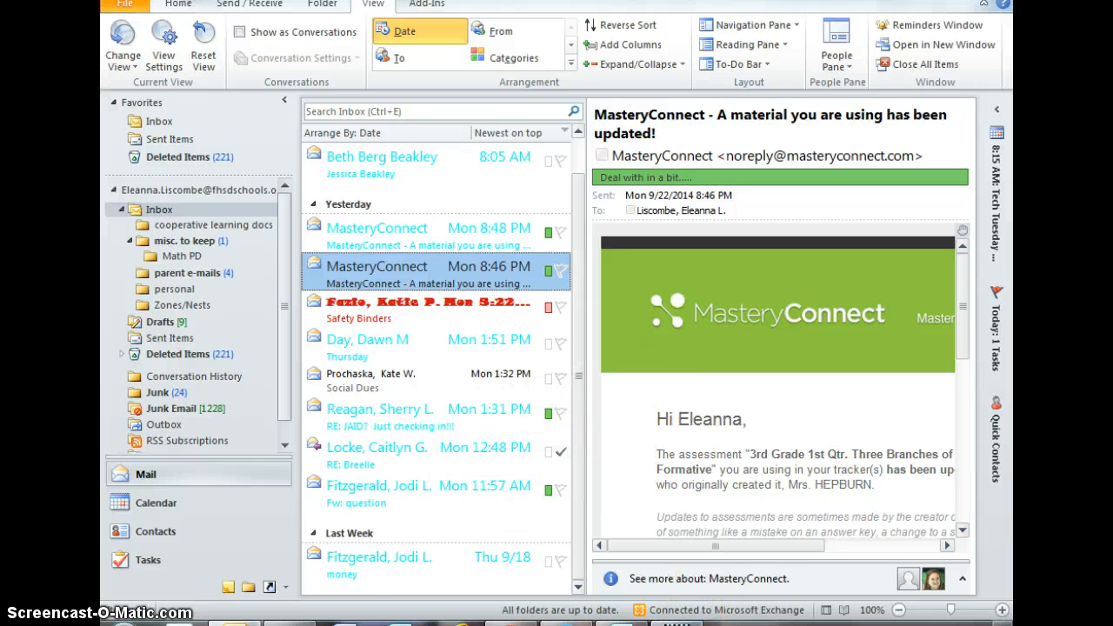
pyautogui.moveTo(676, 621)
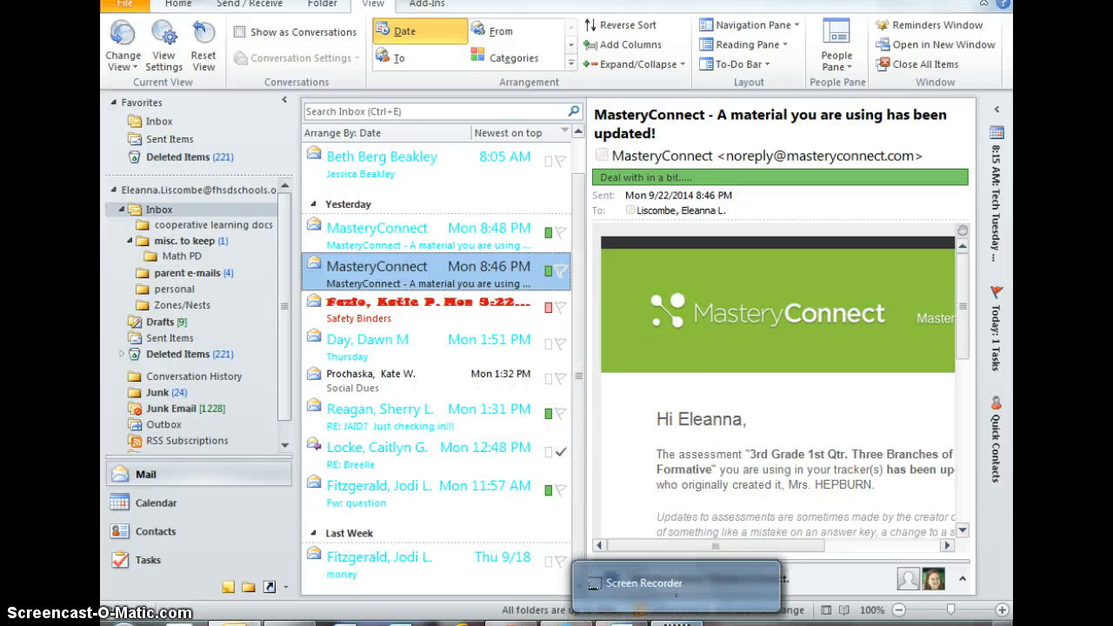